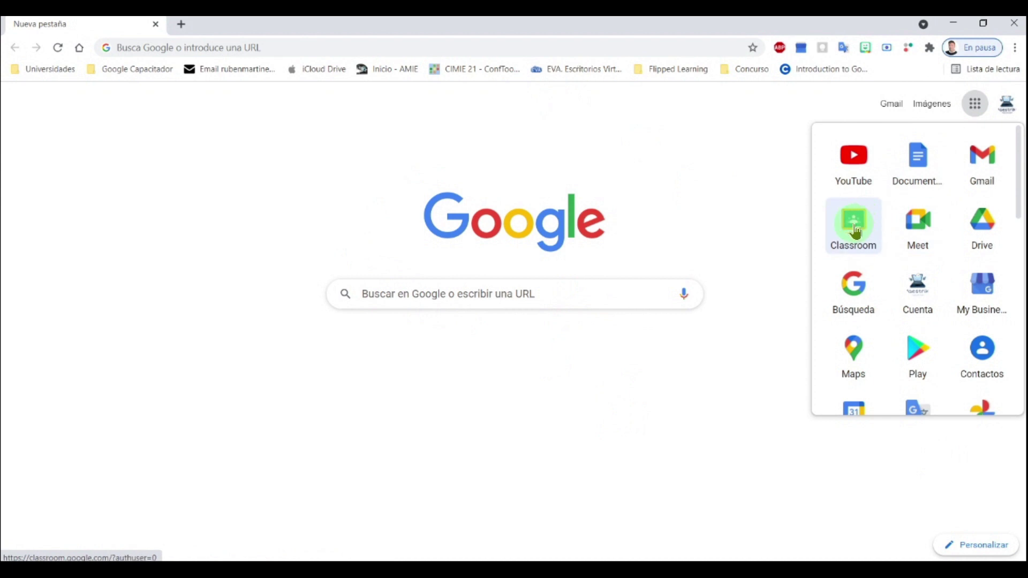
- Open Google Classroom, start creating a class and accept the notice about not using it in a school with students
{"action": "left_click", "coordinate": [855, 232]}
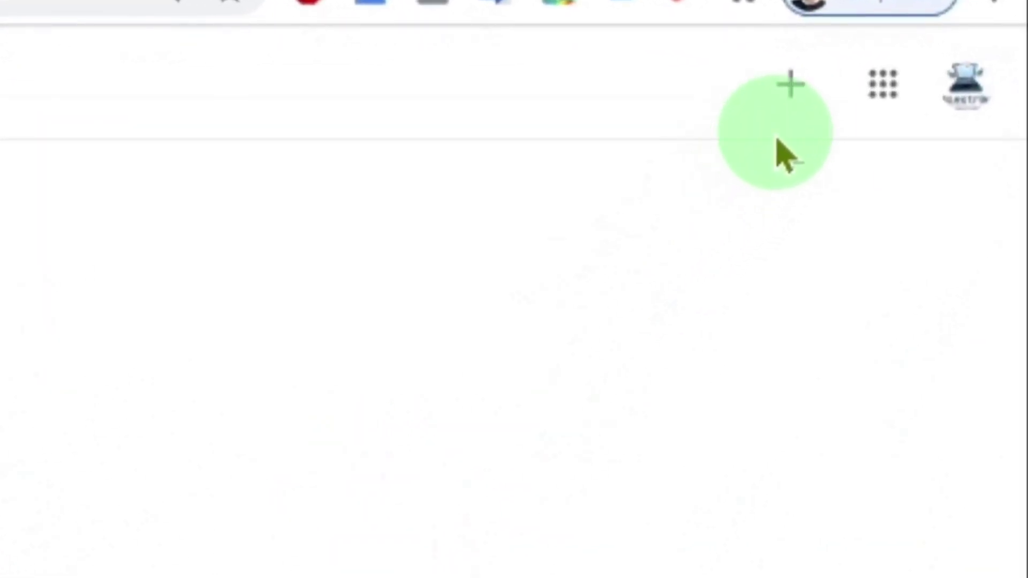
{"action": "left_click", "coordinate": [788, 105]}
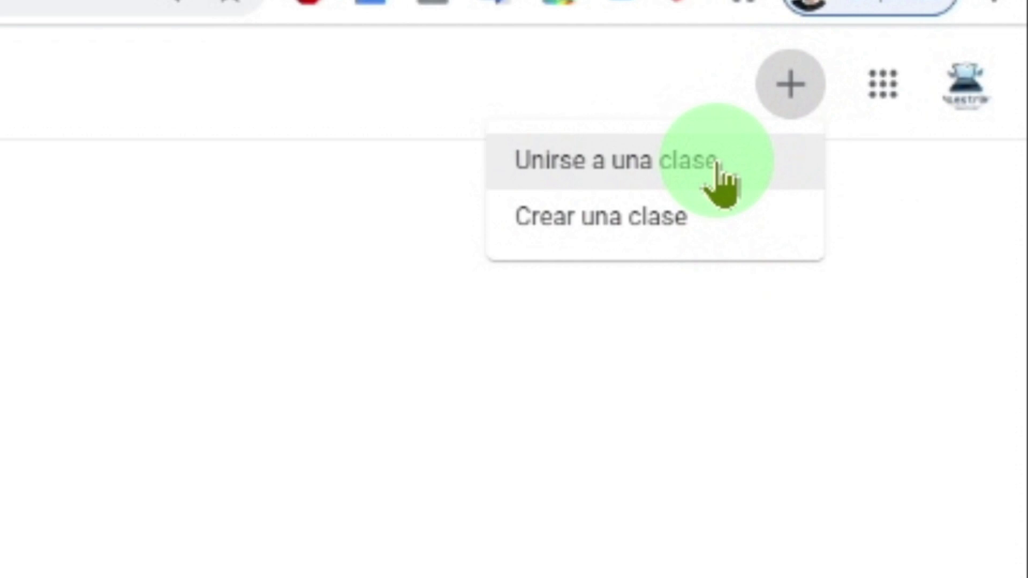
{"action": "left_click", "coordinate": [706, 225]}
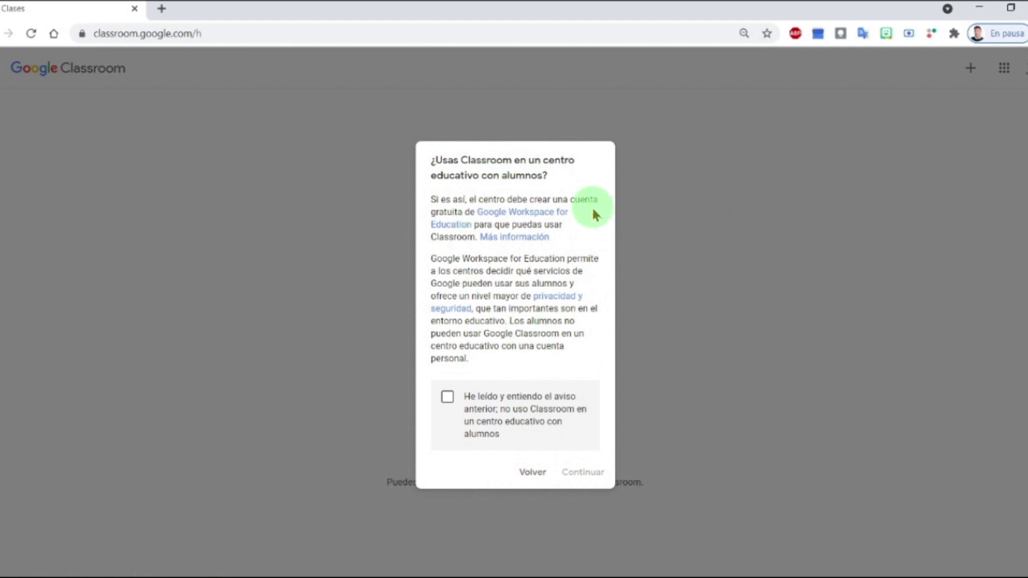
{"action": "left_click", "coordinate": [447, 397]}
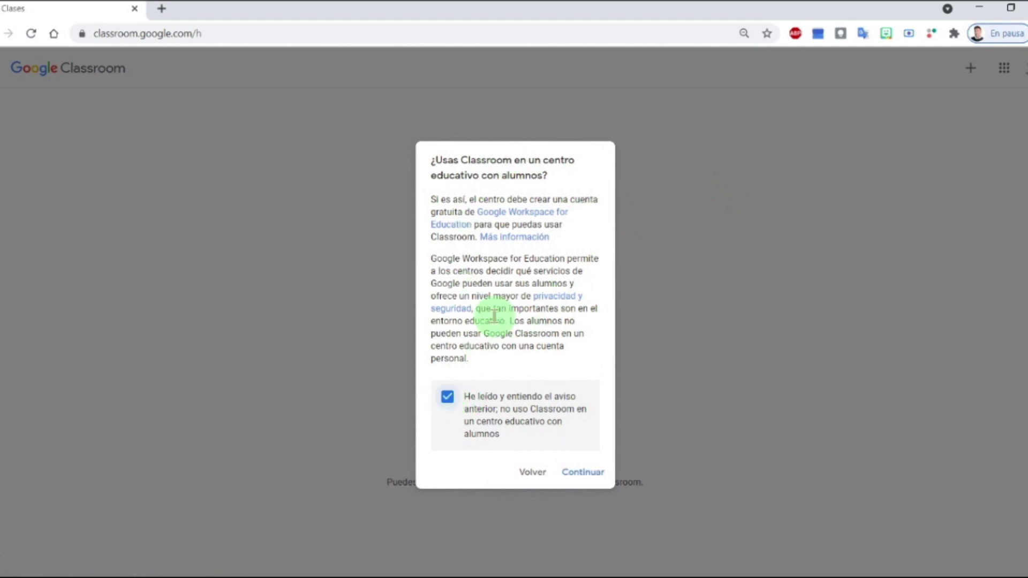
{"action": "left_click", "coordinate": [581, 474]}
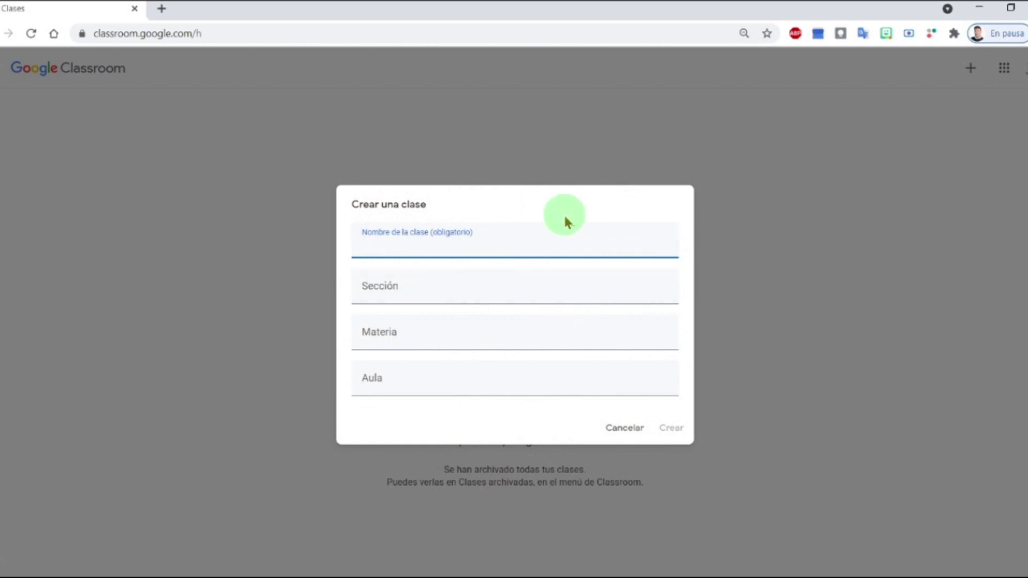
- Create the class with the name Lengua 2º and the room (Aula) b
{"action": "type", "text": "Lengua 2º"}
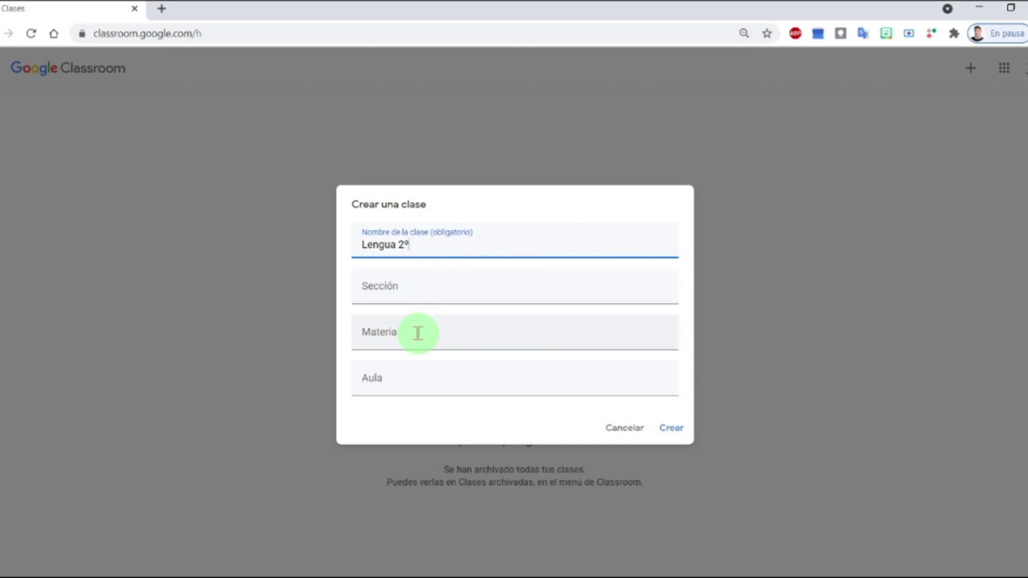
{"action": "left_click", "coordinate": [417, 379]}
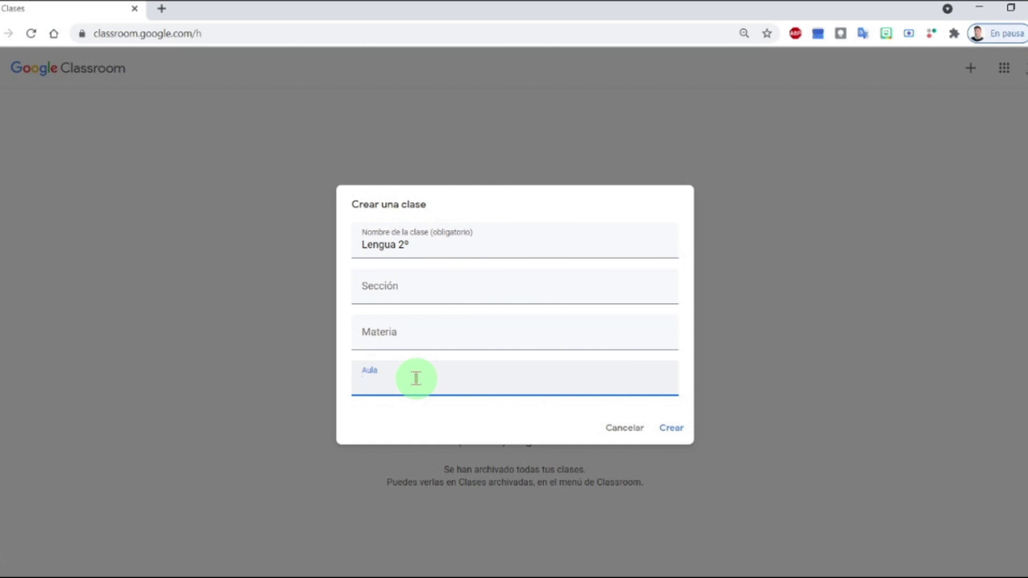
{"action": "type", "text": "b"}
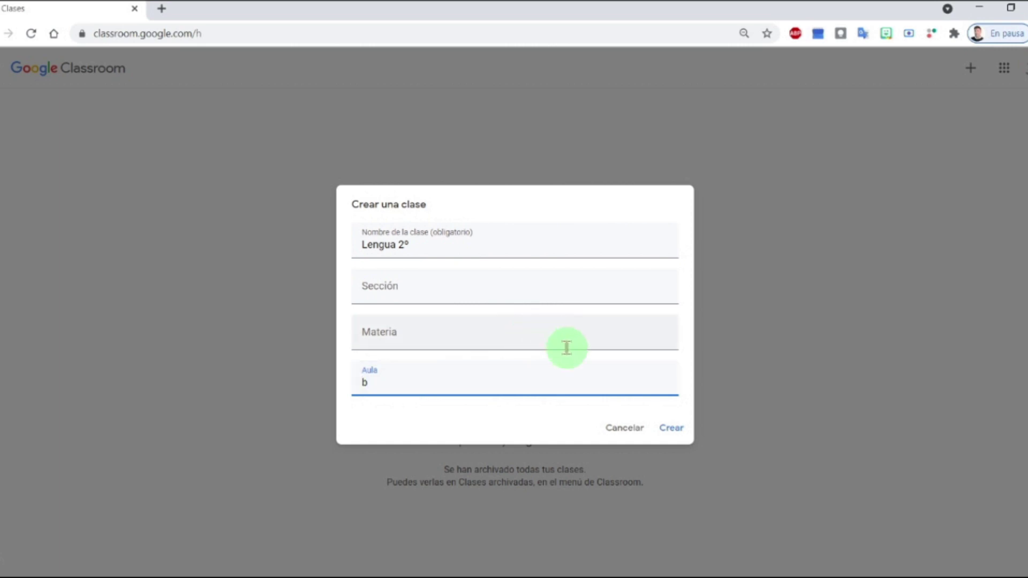
{"action": "left_click", "coordinate": [674, 431]}
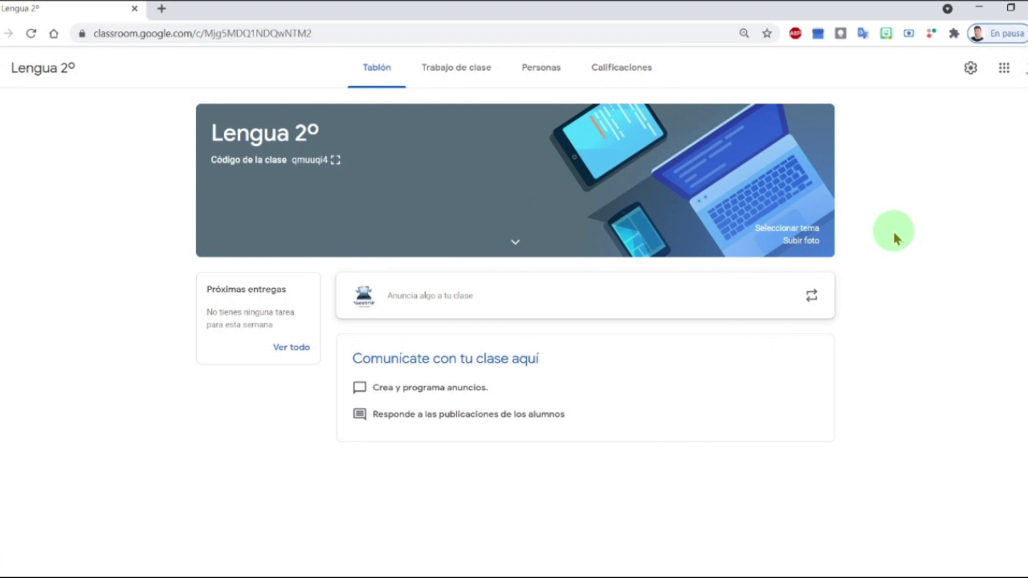
- Look through the class's Trabajo de clase, Personas and Calificaciones pages
{"action": "left_click", "coordinate": [469, 76]}
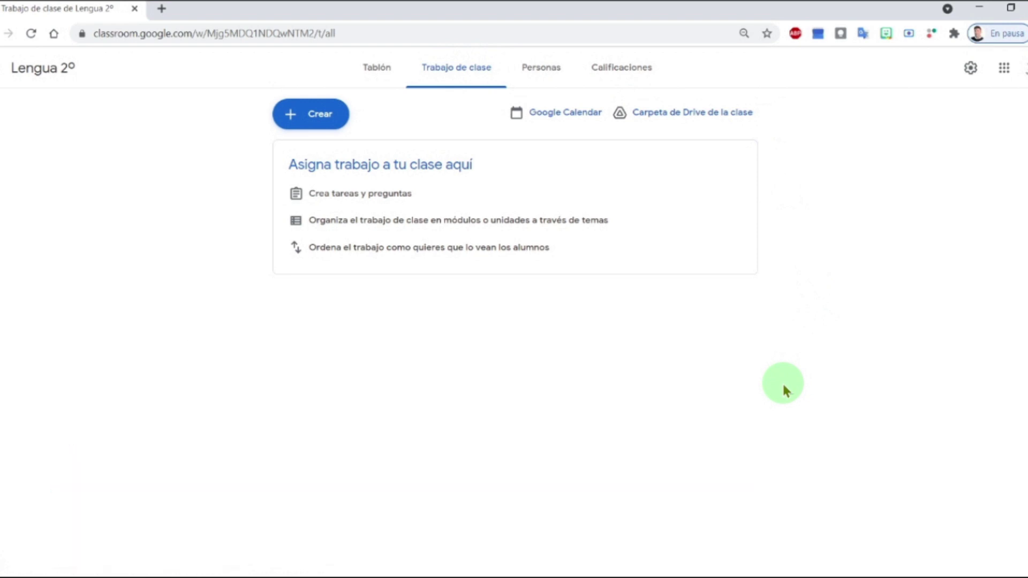
{"action": "left_click", "coordinate": [541, 68]}
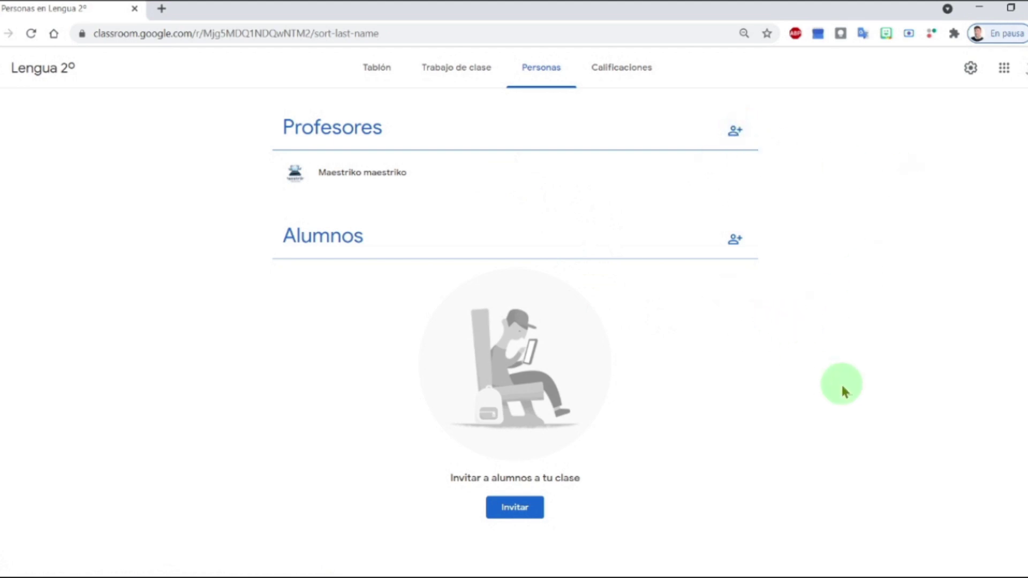
{"action": "left_click", "coordinate": [636, 66]}
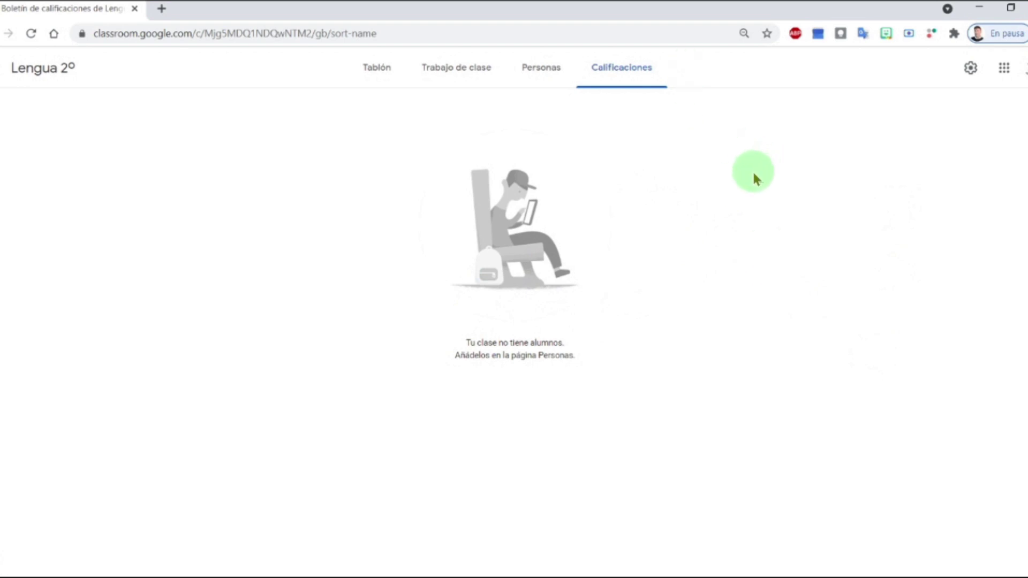
- Invite a student to the class by entering the student's e-mail address and sending the invitation
{"action": "left_click", "coordinate": [527, 70]}
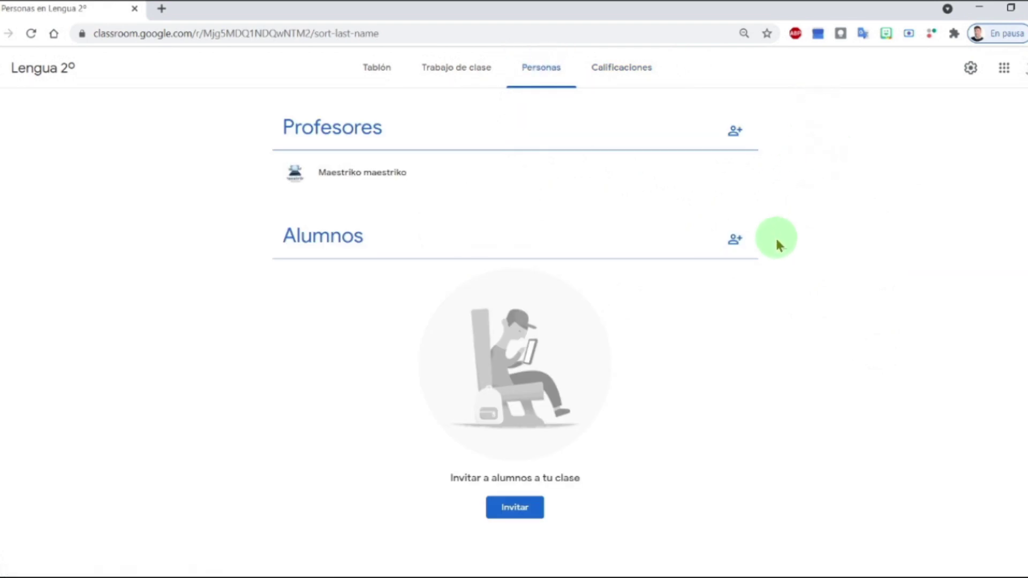
{"action": "left_click", "coordinate": [734, 246]}
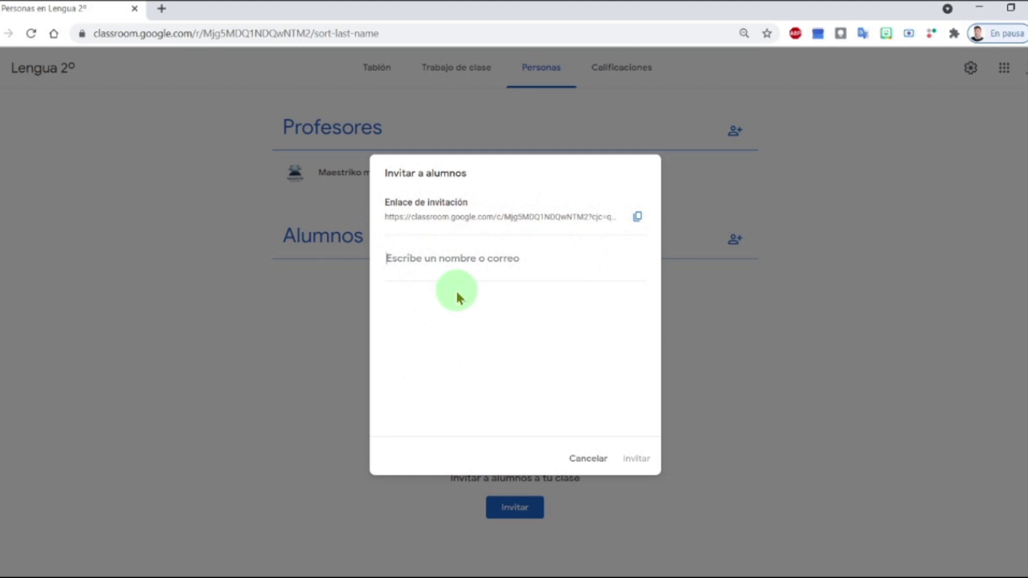
{"action": "key", "text": "Return"}
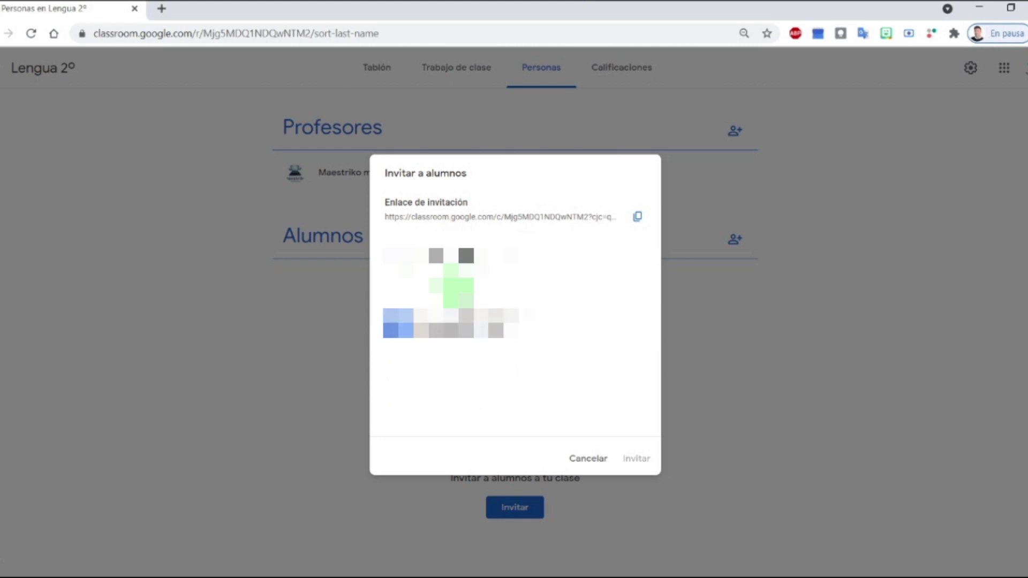
{"action": "left_click", "coordinate": [643, 459]}
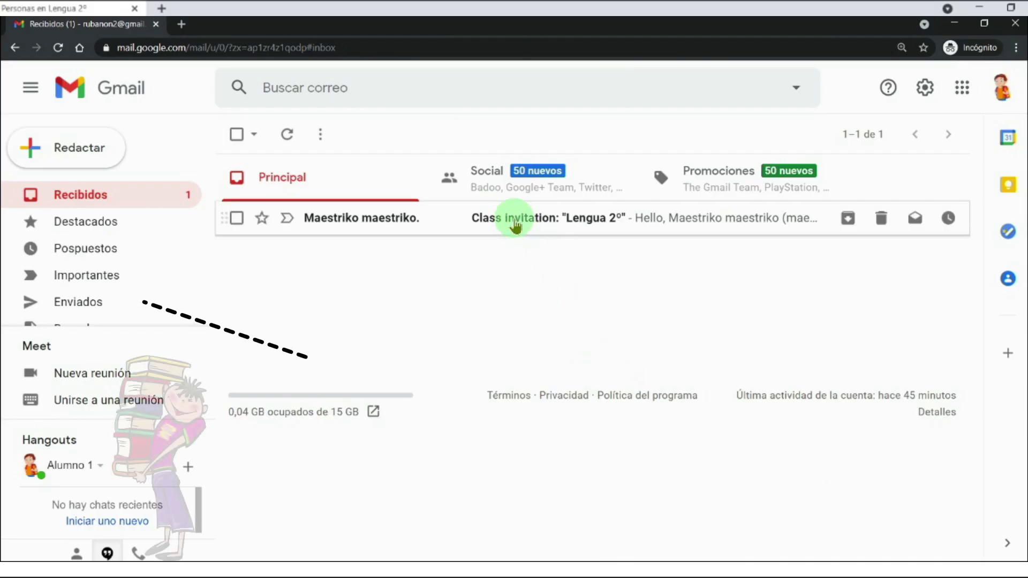
- In the student's Gmail inbox, open the Lengua 2º class invitation and join the class
{"action": "left_click", "coordinate": [513, 217]}
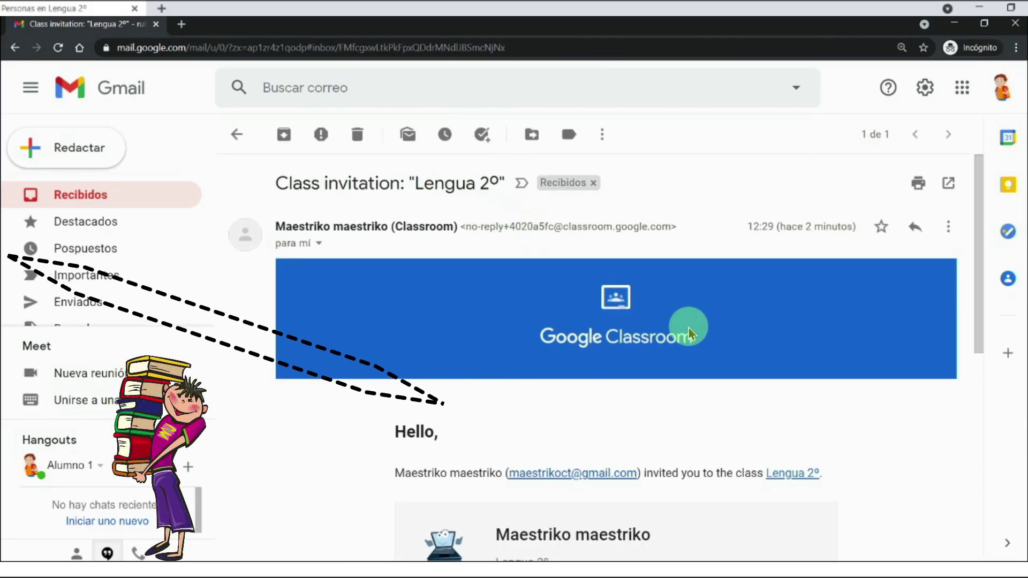
{"action": "scroll", "coordinate": [689, 334], "scroll_direction": "down", "scroll_amount": 4}
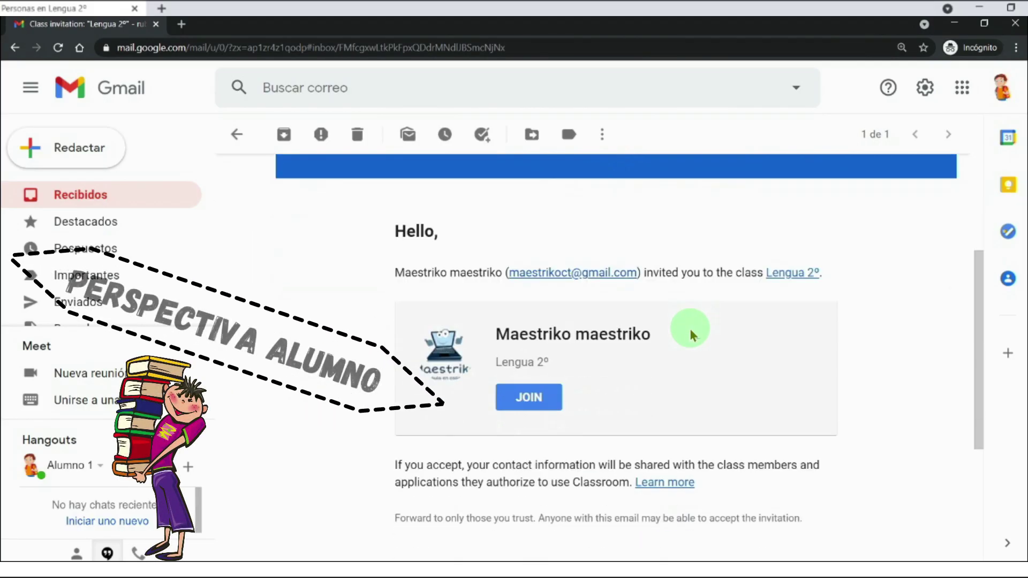
{"action": "left_click", "coordinate": [533, 399]}
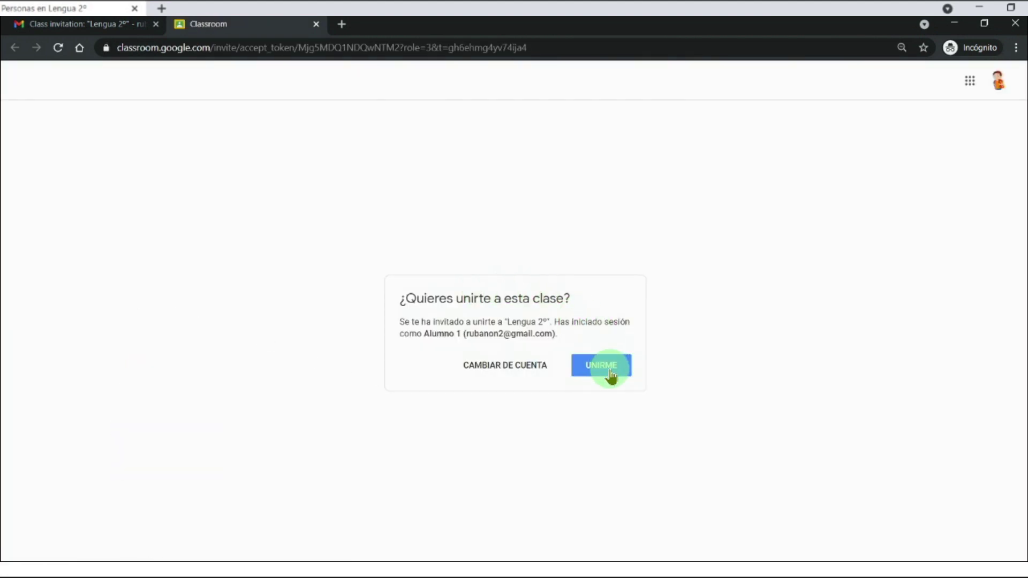
{"action": "left_click", "coordinate": [611, 375]}
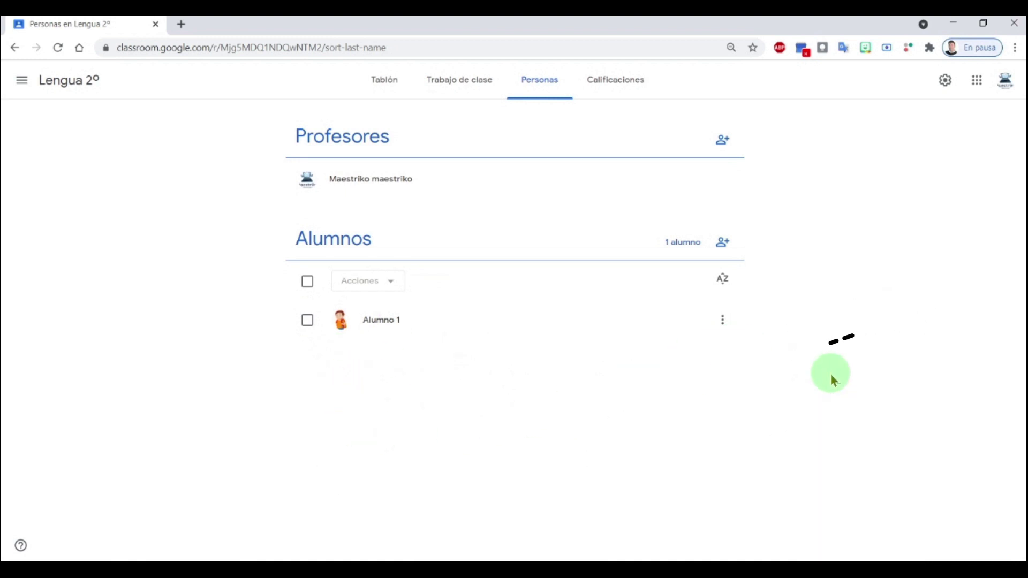
- In the teacher's account, view the student invitation options and deactivate the invitation codes in the class settings
{"action": "left_click", "coordinate": [721, 244]}
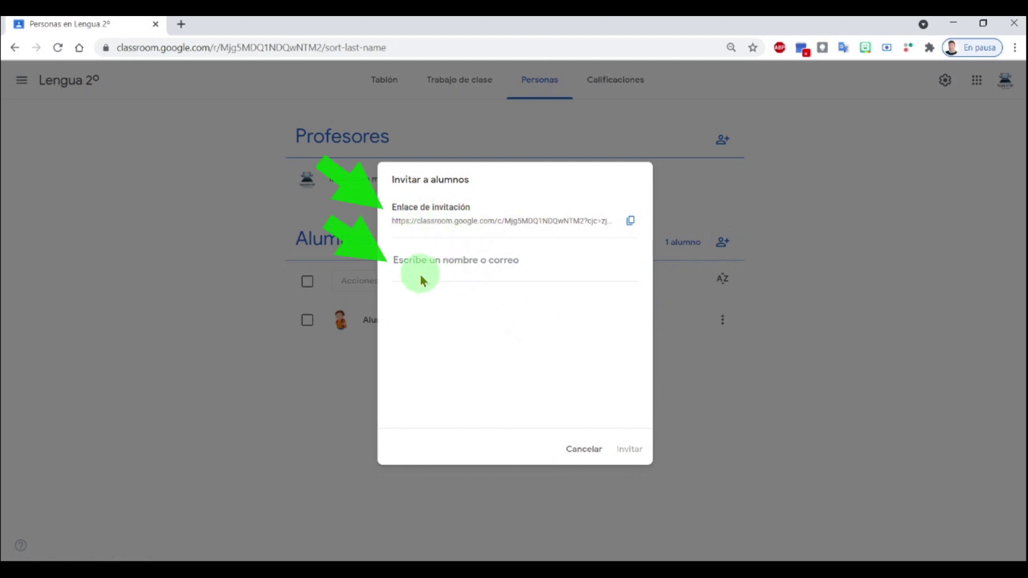
{"action": "left_click", "coordinate": [583, 449]}
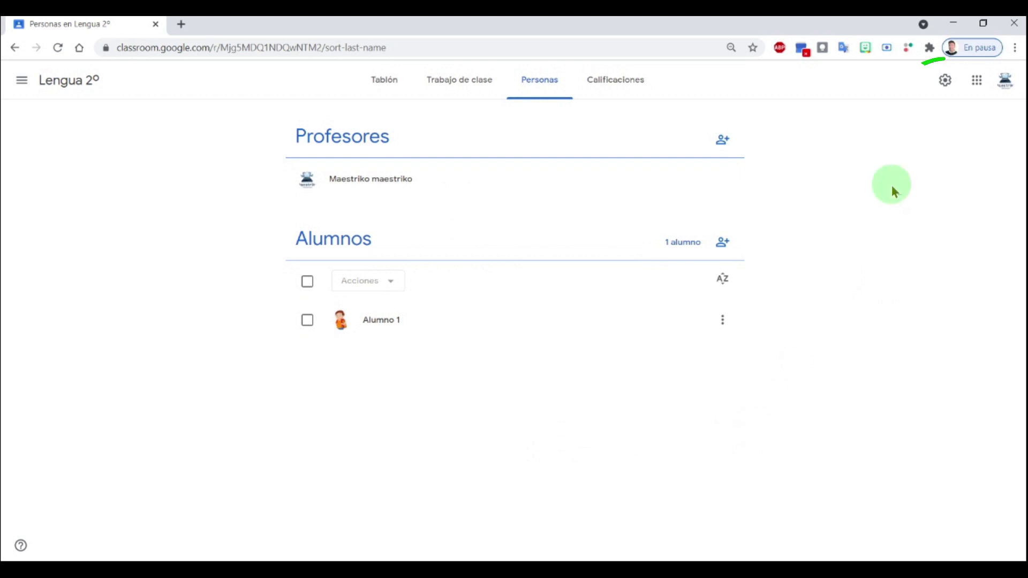
{"action": "left_click", "coordinate": [945, 80]}
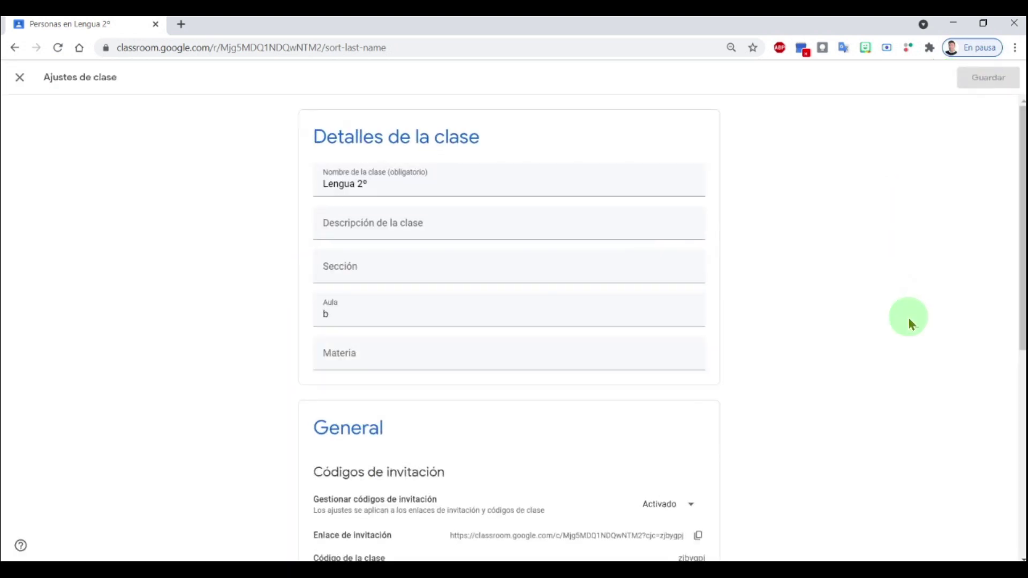
{"action": "scroll", "coordinate": [793, 250], "scroll_direction": "down", "scroll_amount": 4}
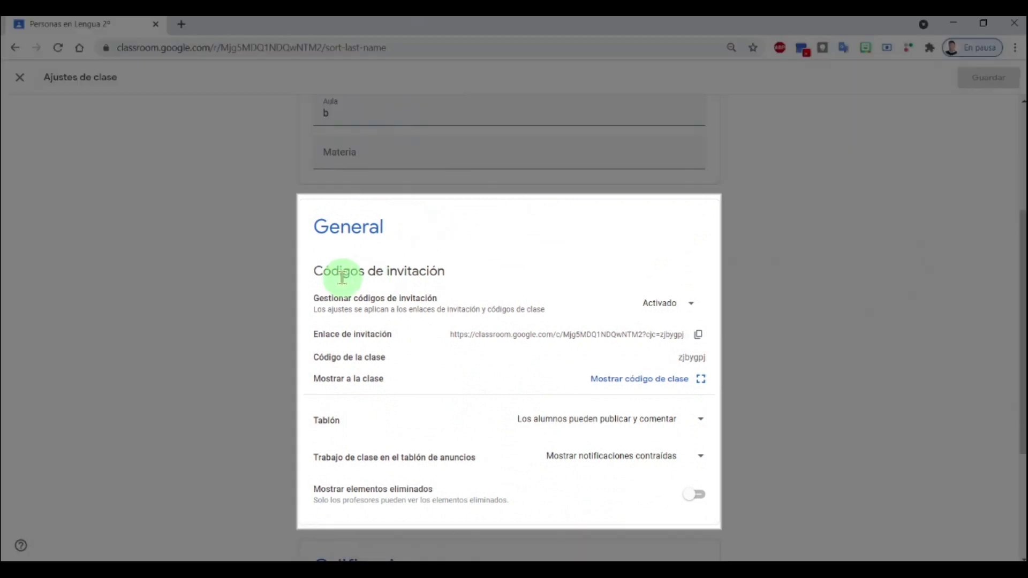
{"action": "left_click", "coordinate": [674, 306]}
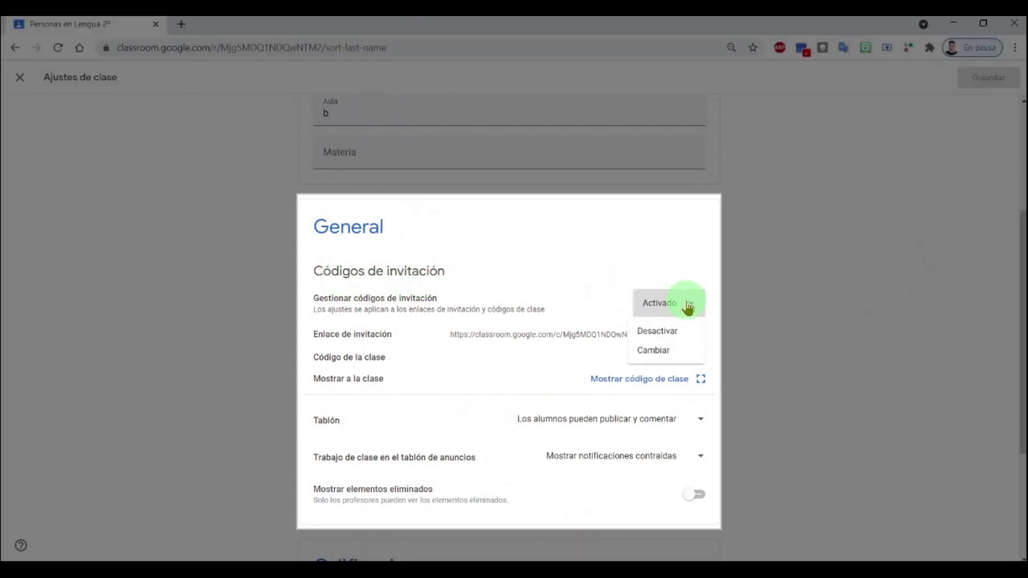
{"action": "key", "text": "Return"}
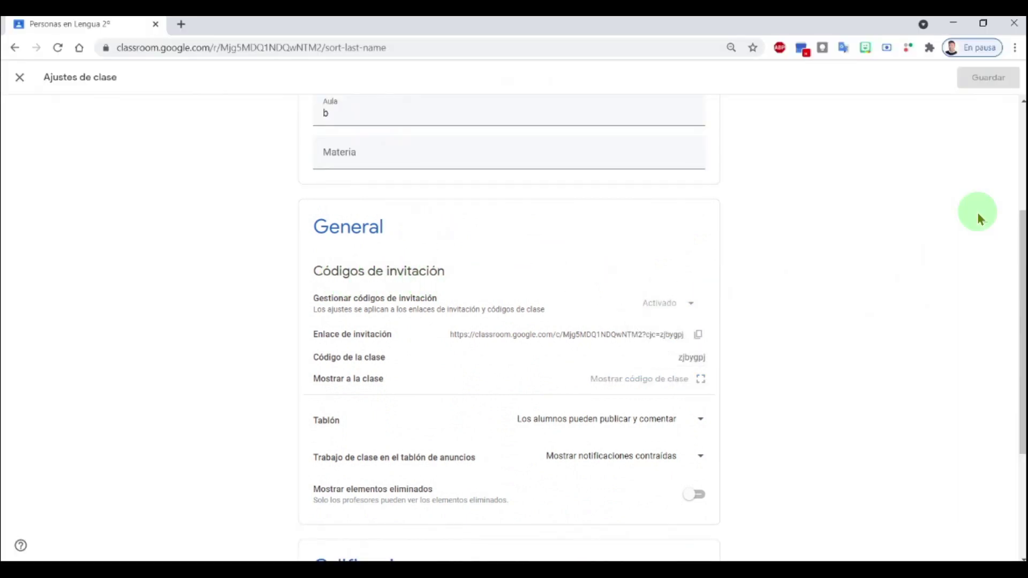
{"action": "left_click", "coordinate": [11, 83]}
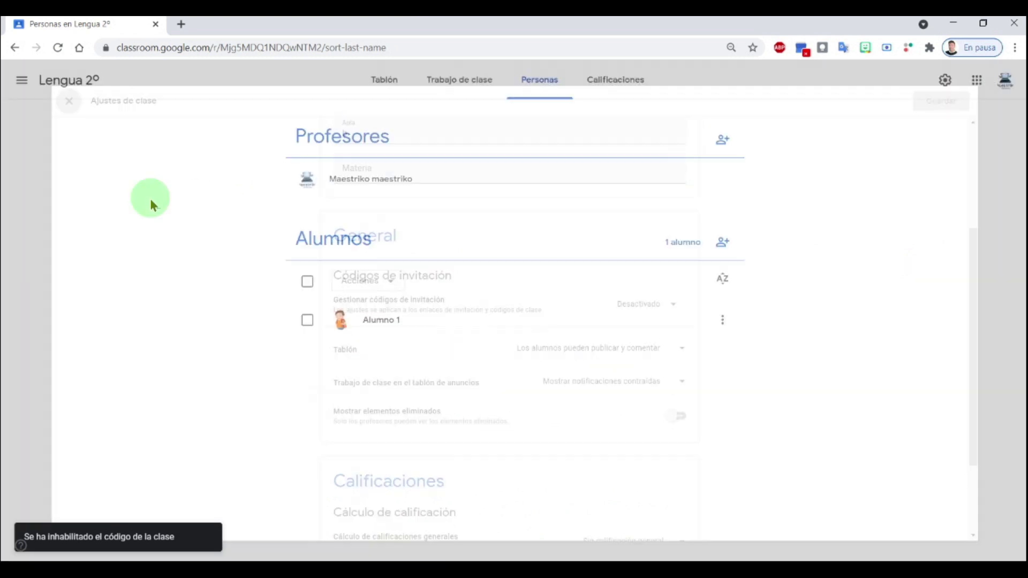
- Check the student invitation dialog again and examine the group actions available for all selected students
{"action": "left_click", "coordinate": [728, 249]}
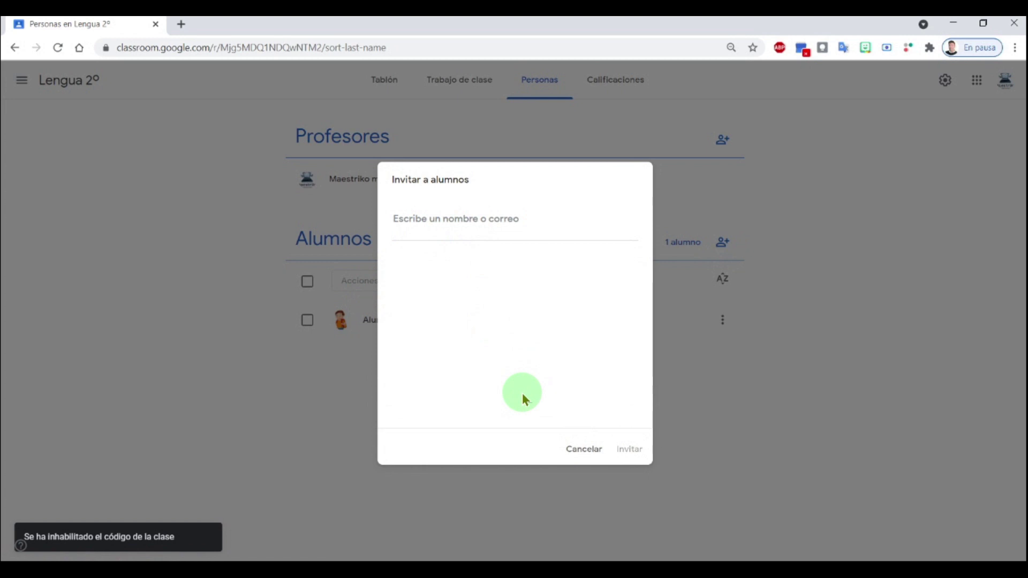
{"action": "left_click", "coordinate": [581, 450]}
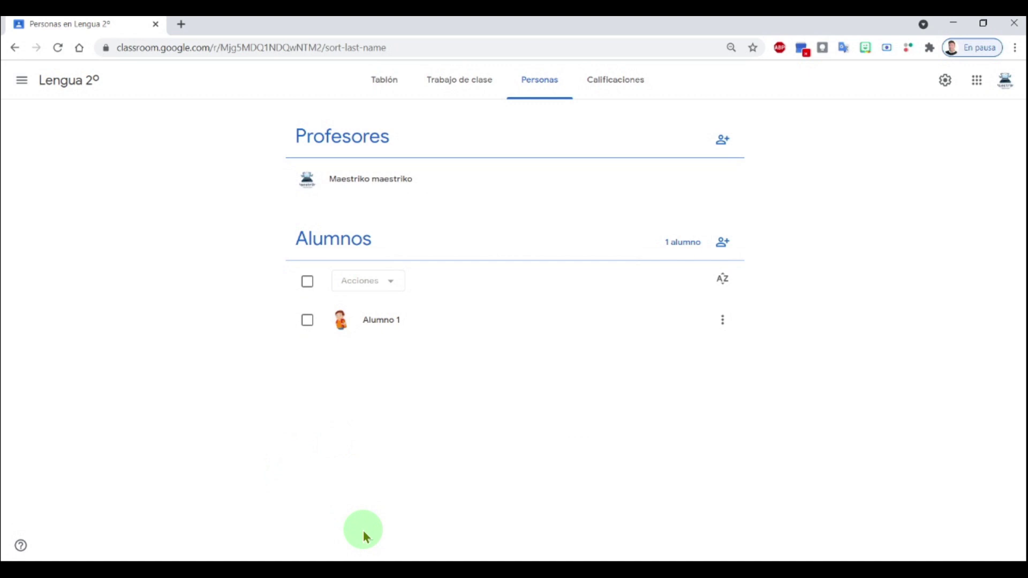
{"action": "left_click", "coordinate": [307, 281]}
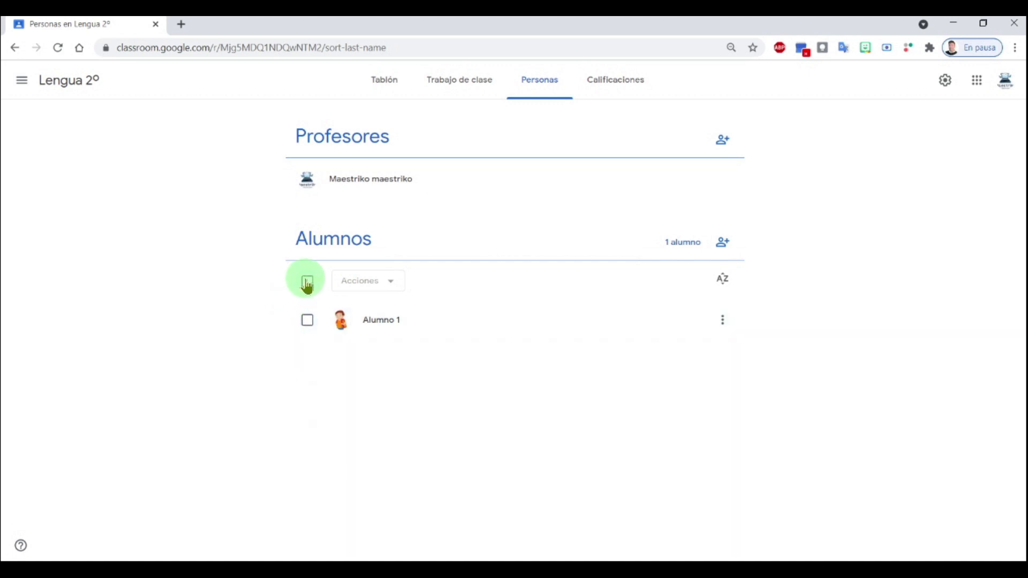
{"action": "left_click", "coordinate": [374, 288]}
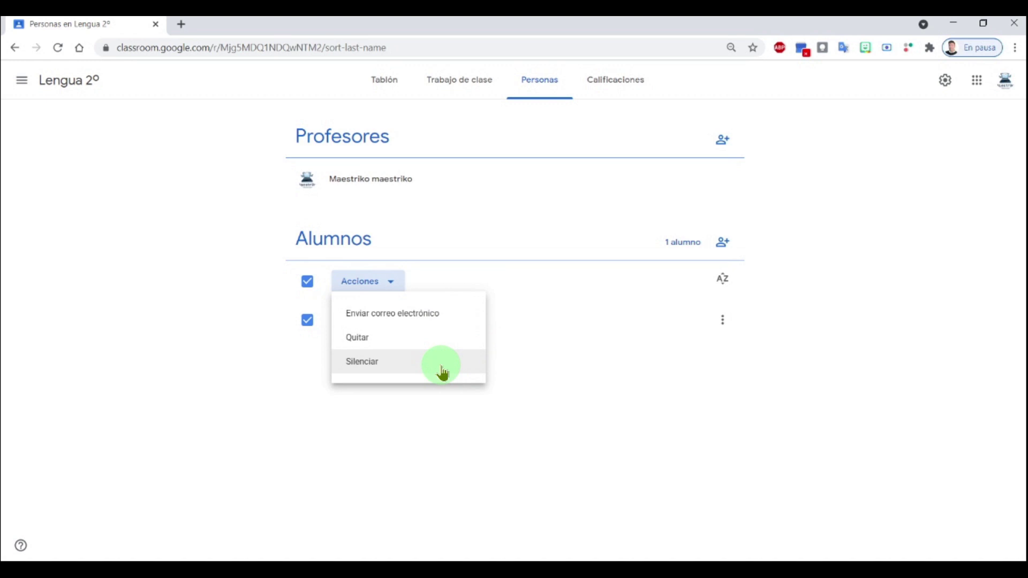
{"action": "left_click", "coordinate": [413, 471]}
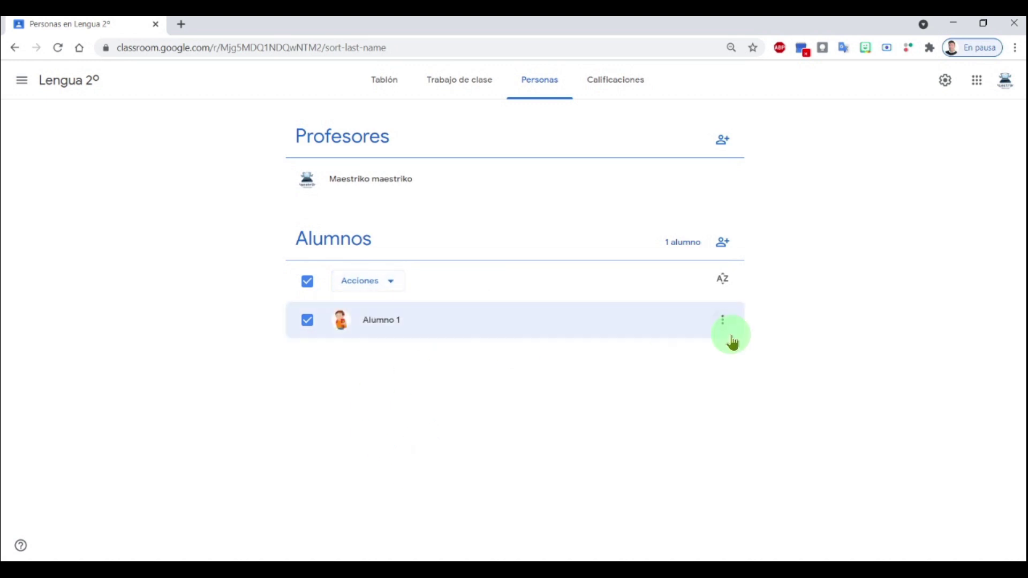
- Draft a Tablón announcement for all students welcoming them to the new Lengua Castellana course of 2ºB, with emojis and a teacher introduction
{"action": "left_click", "coordinate": [385, 80]}
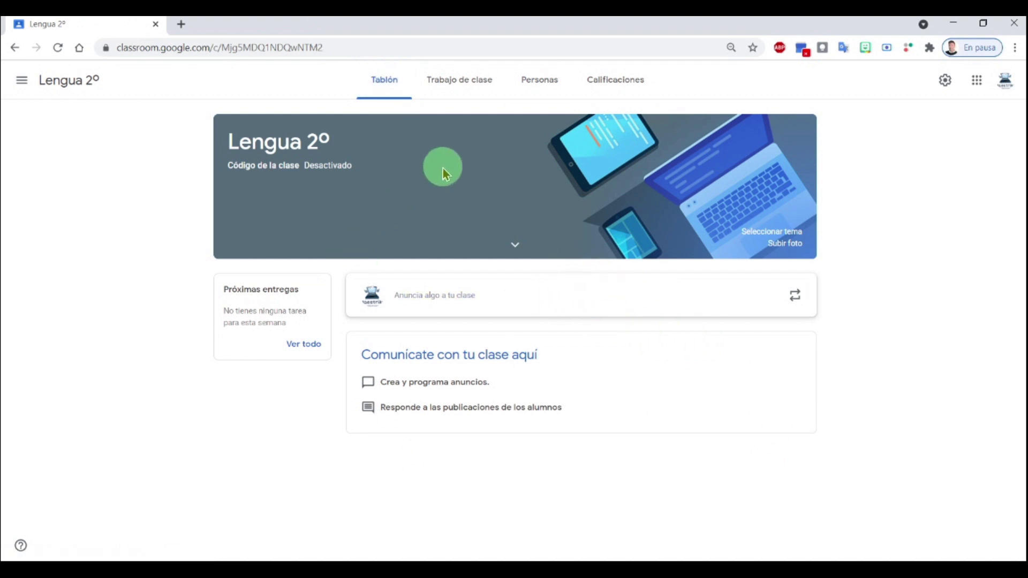
{"action": "left_click", "coordinate": [426, 302]}
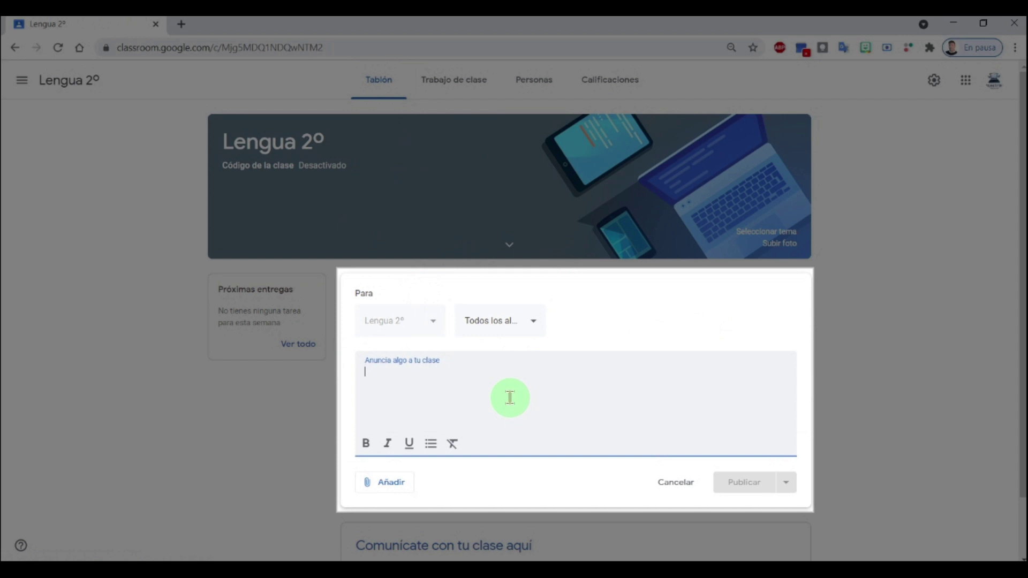
{"action": "type", "text": "📚 Hola a todos!! 📚 Bienvenidos al nuevo curso de Lengua Castellana 🌍 de 2ºB. Empezamos este curso con mucha energía 🔋 para hacer todo lo que nos espera. Soy tu profe 🖼 Rubén, y vamos a conocer juntos un poco más de nuestro planeta."}
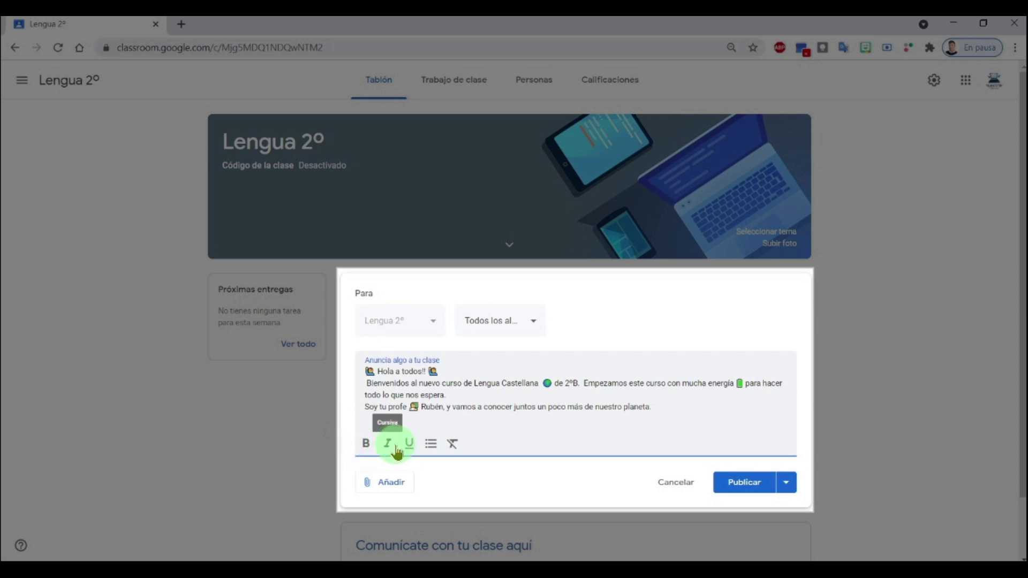
- Make "Bienvenidos al nuevo curso de Lengua Castellana" bold and "Empezamos este curso con mucha energía" italic, and check the announcement's recipient options
{"action": "left_click_drag", "start_coordinate": [368, 384], "coordinate": [540, 383]}
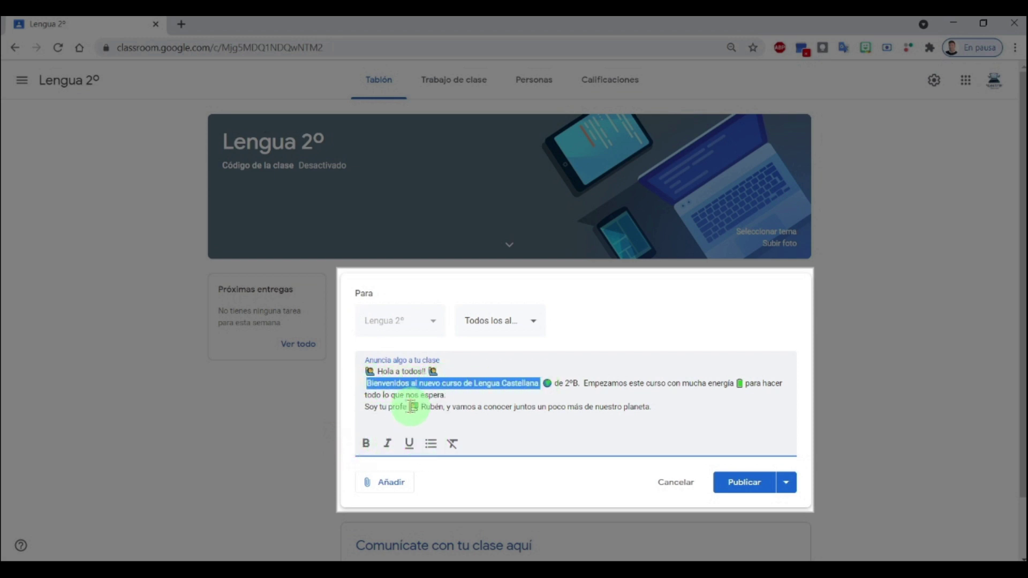
{"action": "left_click", "coordinate": [366, 443]}
{"action": "left_click", "coordinate": [611, 415]}
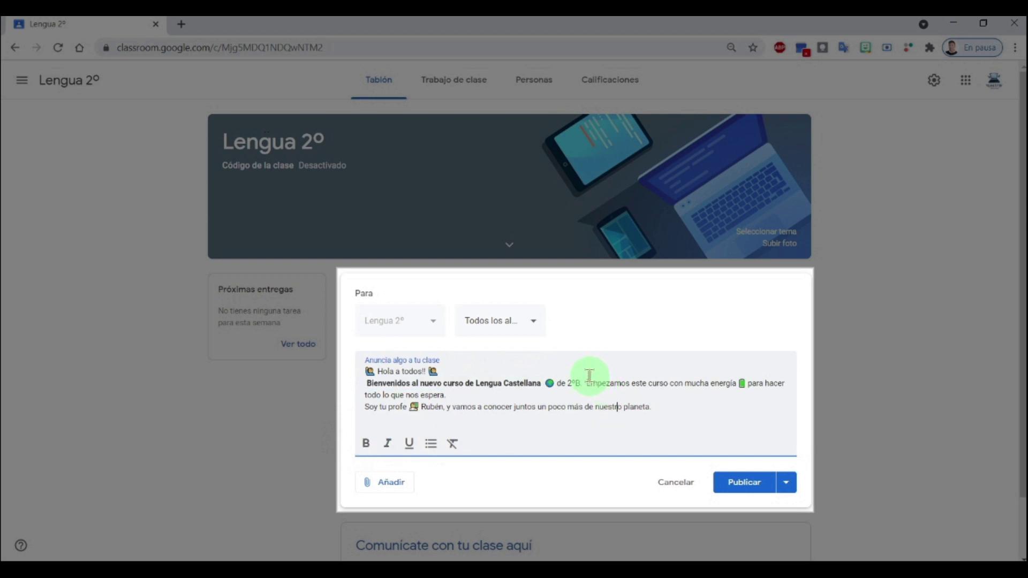
{"action": "left_click_drag", "start_coordinate": [588, 378], "coordinate": [742, 383]}
{"action": "left_click", "coordinate": [389, 447]}
{"action": "left_click", "coordinate": [594, 410]}
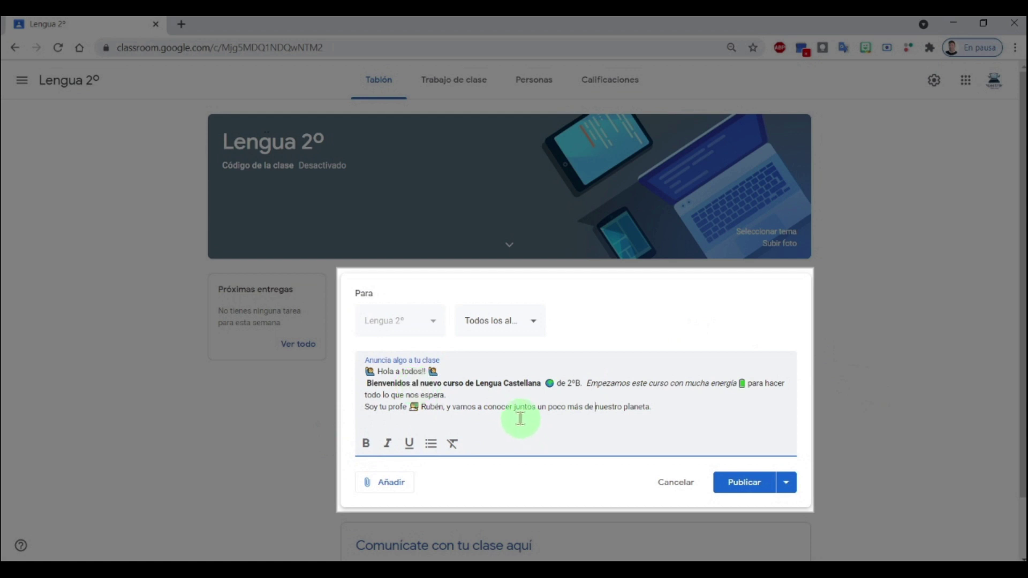
{"action": "left_click", "coordinate": [537, 321]}
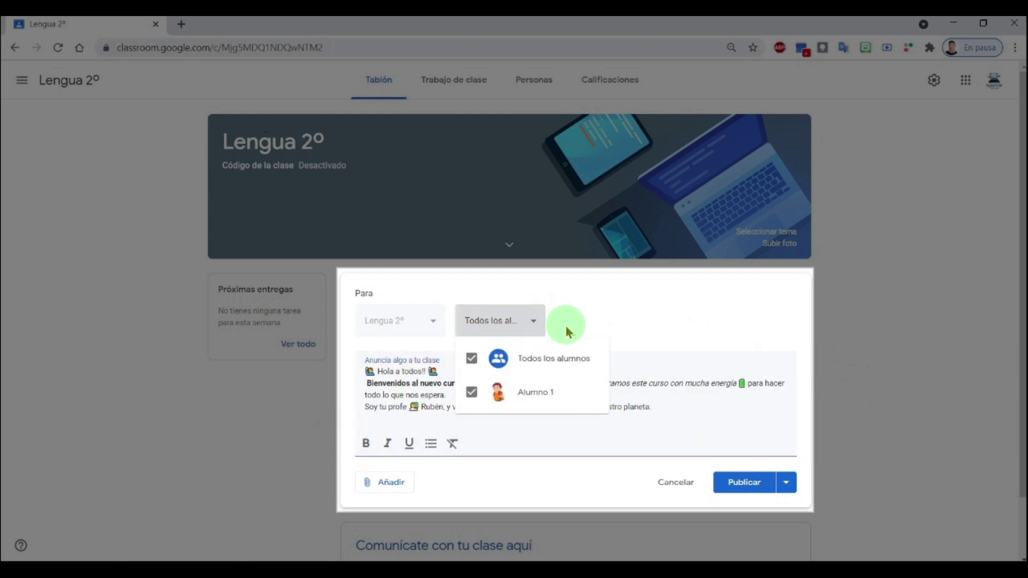
{"action": "left_click", "coordinate": [649, 317]}
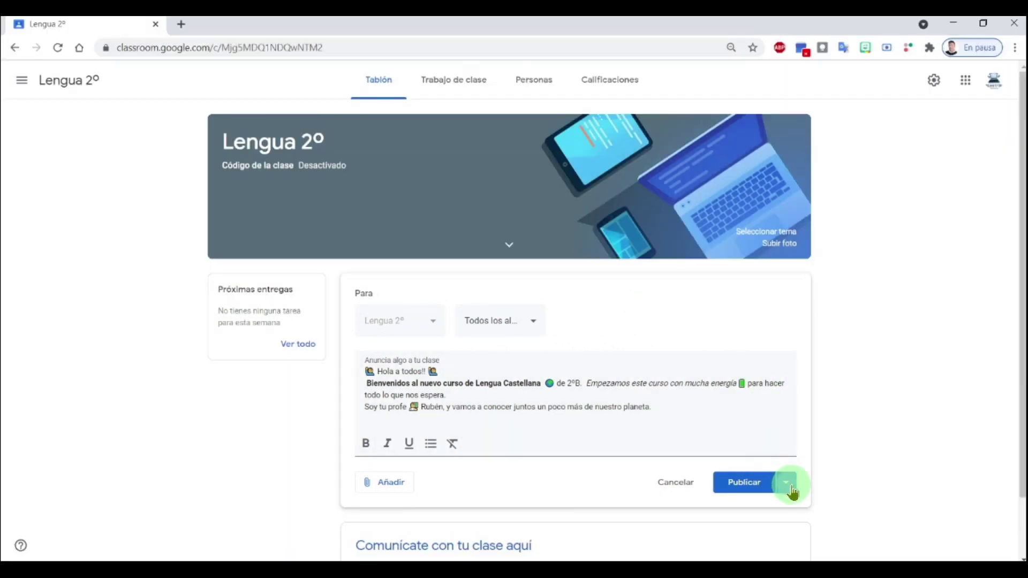
- Try scheduling the announcement for 10 May 2021 and cancel the scheduling
{"action": "left_click", "coordinate": [791, 490]}
{"action": "left_click", "coordinate": [761, 510]}
{"action": "left_click", "coordinate": [548, 294]}
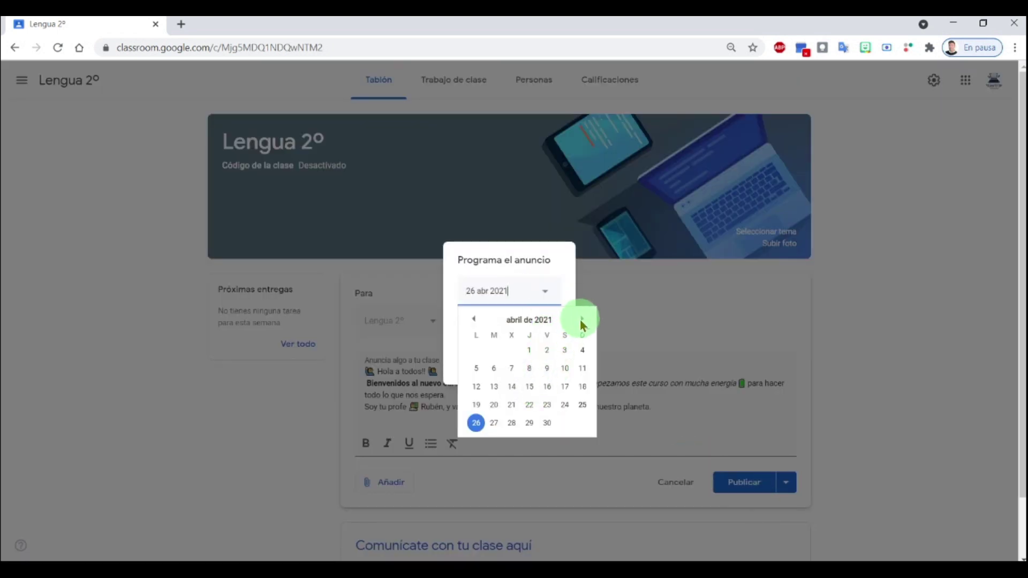
{"action": "left_click", "coordinate": [583, 320]}
{"action": "left_click", "coordinate": [476, 387]}
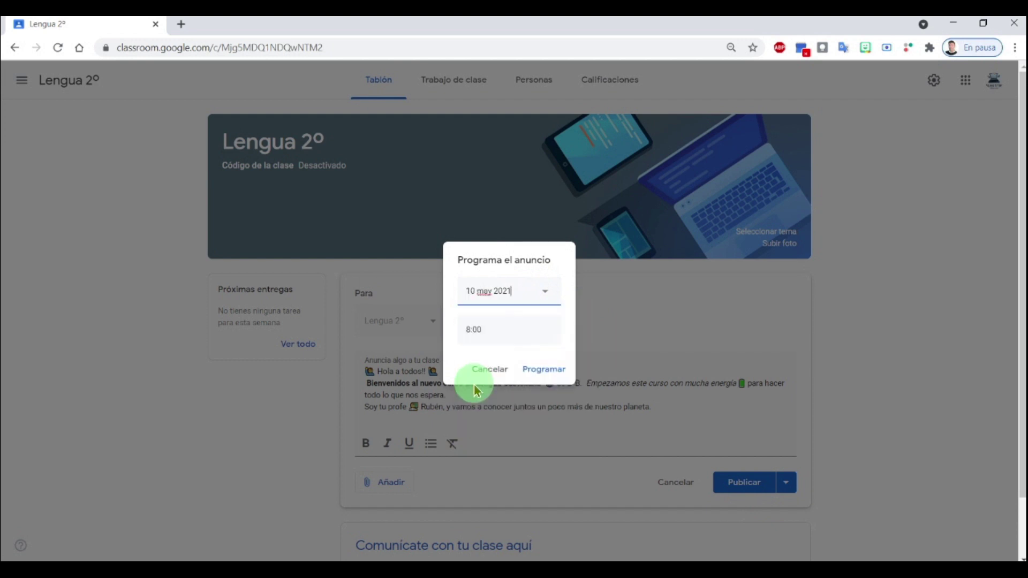
{"action": "left_click", "coordinate": [471, 329]}
{"action": "left_click", "coordinate": [497, 375]}
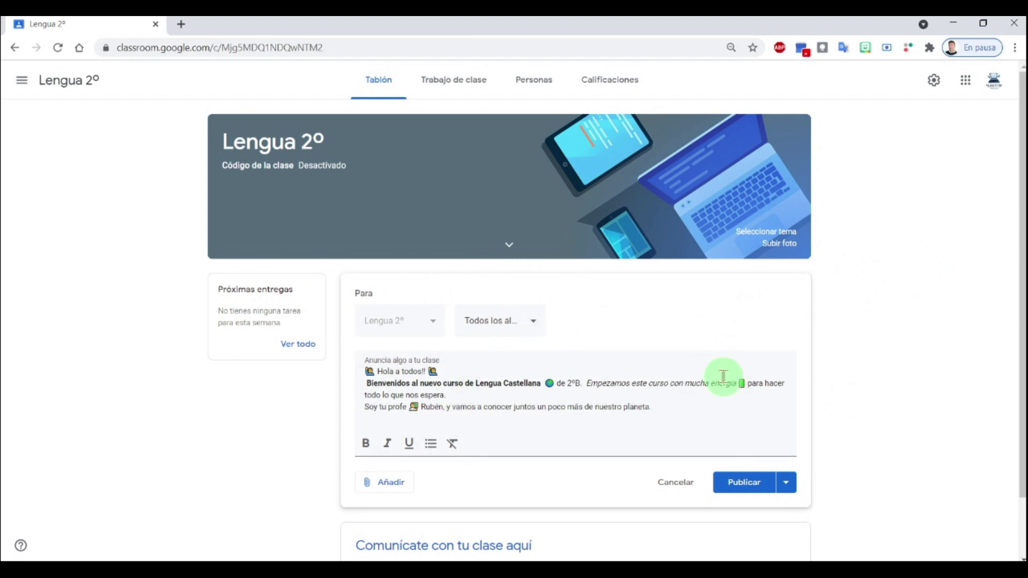
- Check the attachment options for the announcement and publish it immediately to the class
{"action": "left_click", "coordinate": [394, 484]}
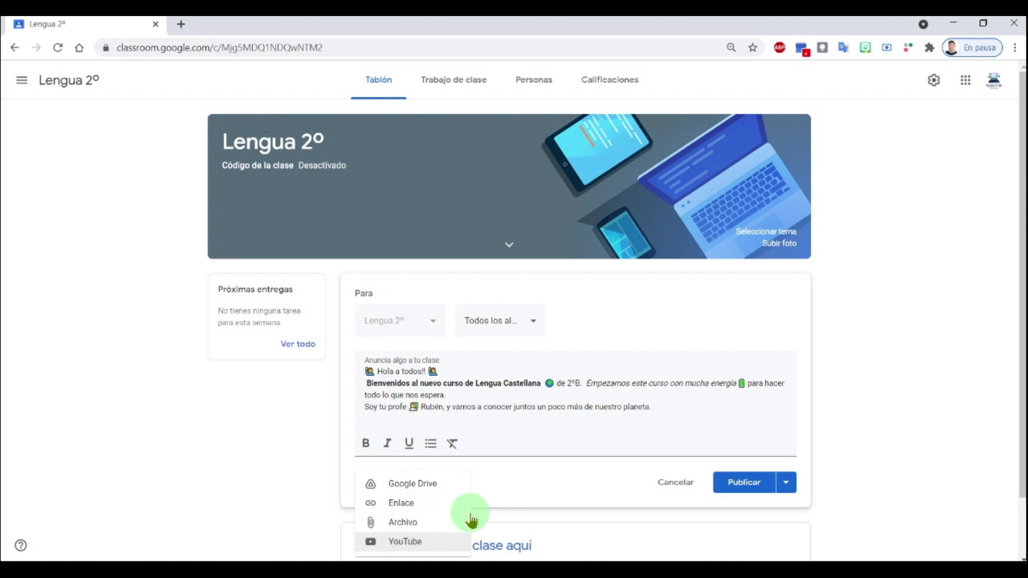
{"action": "left_click", "coordinate": [946, 220]}
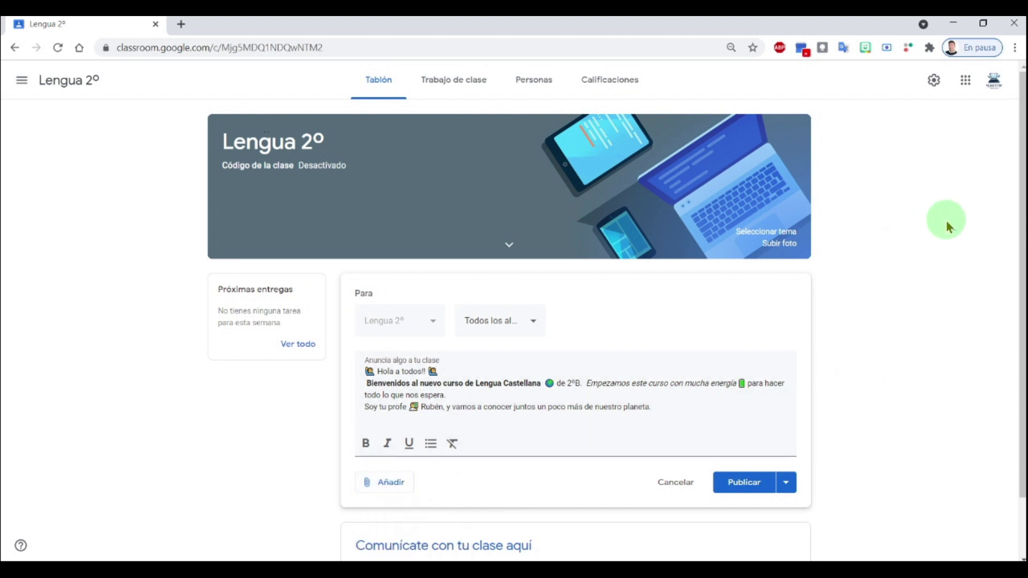
{"action": "left_click", "coordinate": [745, 484]}
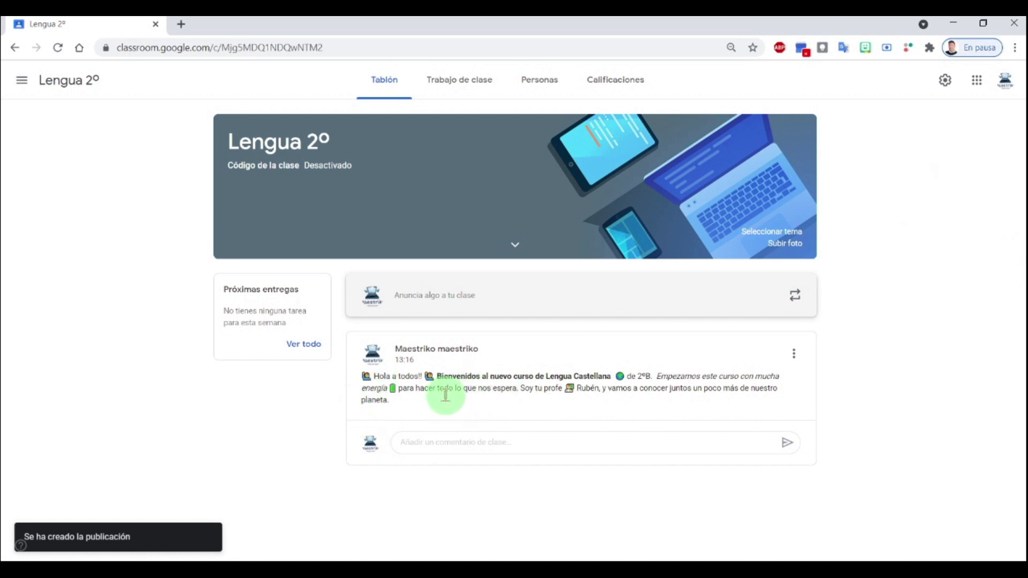
- Edit the published announcement to insert a blank line before "Empezamos este curso con mucha energía" and save it
{"action": "left_click", "coordinate": [794, 355]}
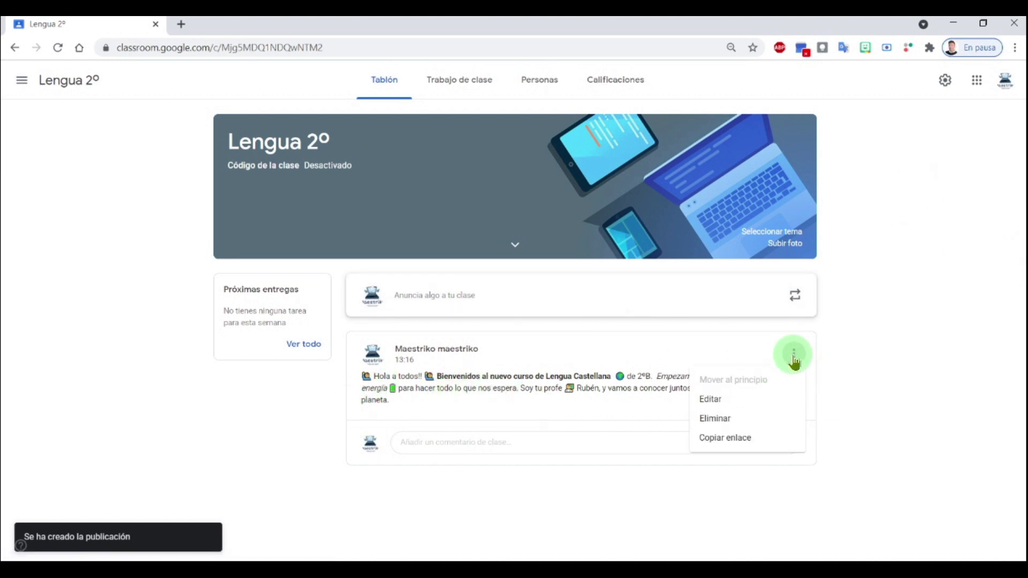
{"action": "left_click", "coordinate": [756, 401]}
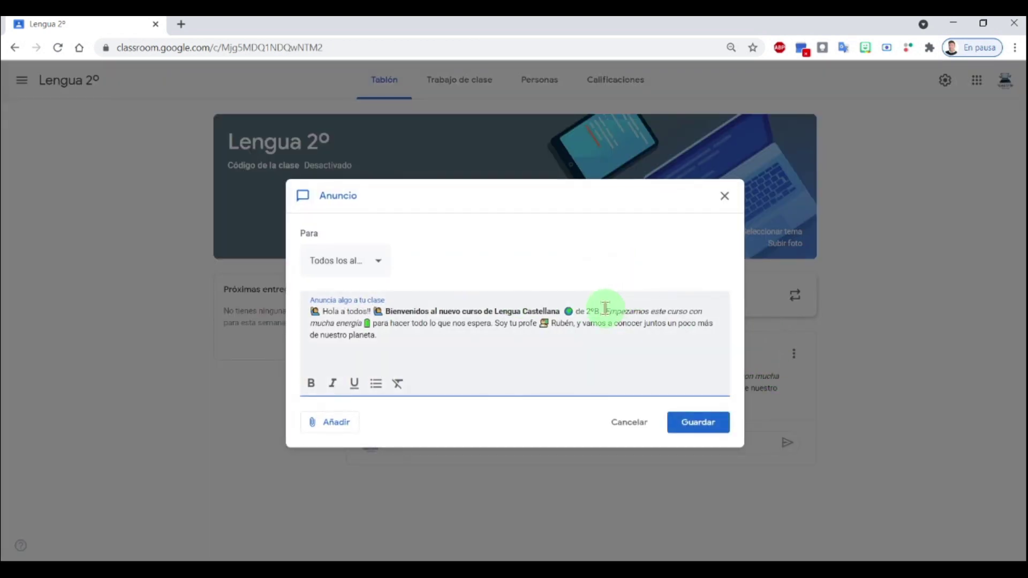
{"action": "key", "text": "Return"}
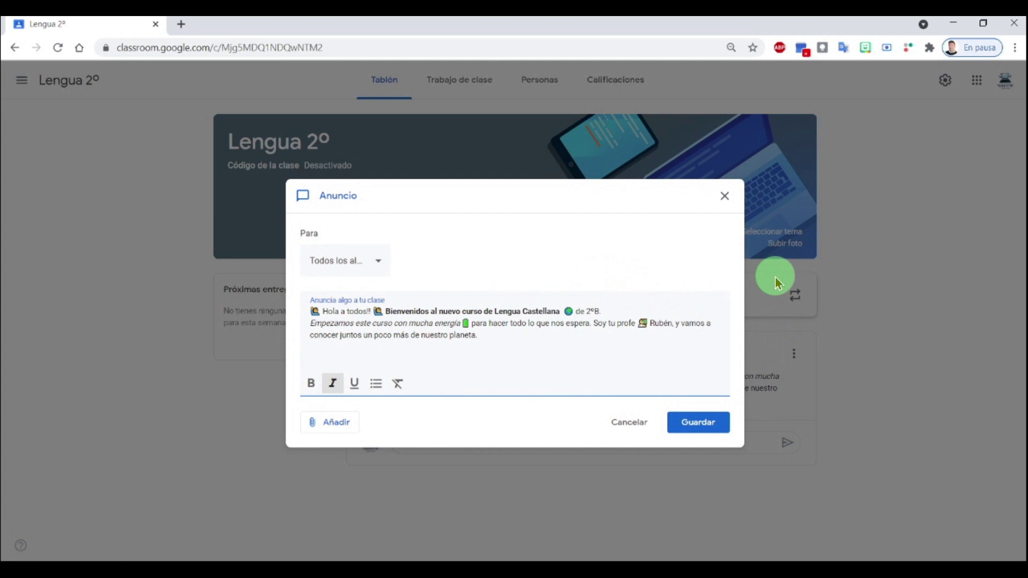
{"action": "key", "text": "Return"}
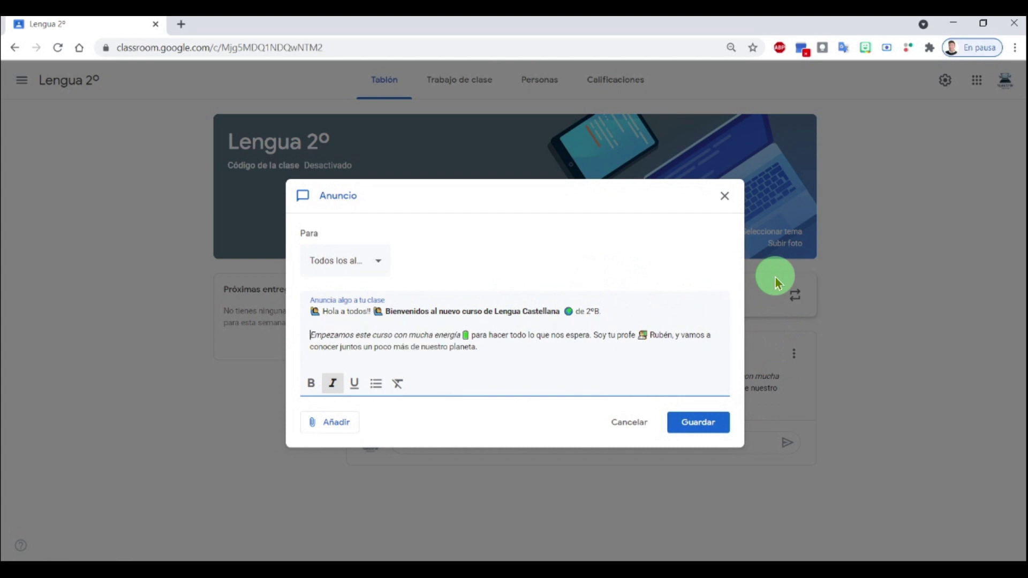
{"action": "left_click", "coordinate": [716, 424]}
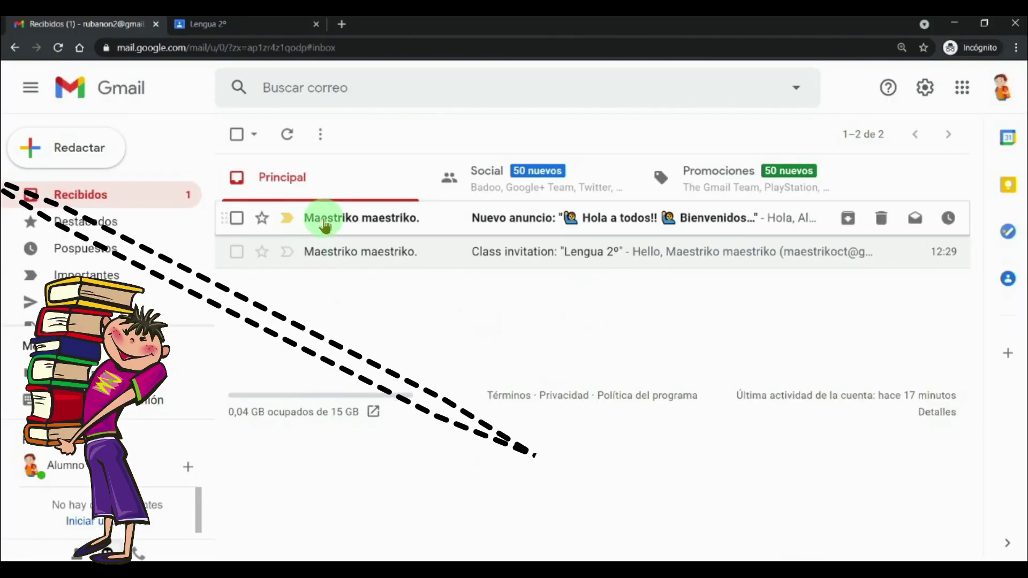
- In the student's Gmail inbox, read the new announcement notification and open the announcement from it
{"action": "left_click", "coordinate": [325, 225]}
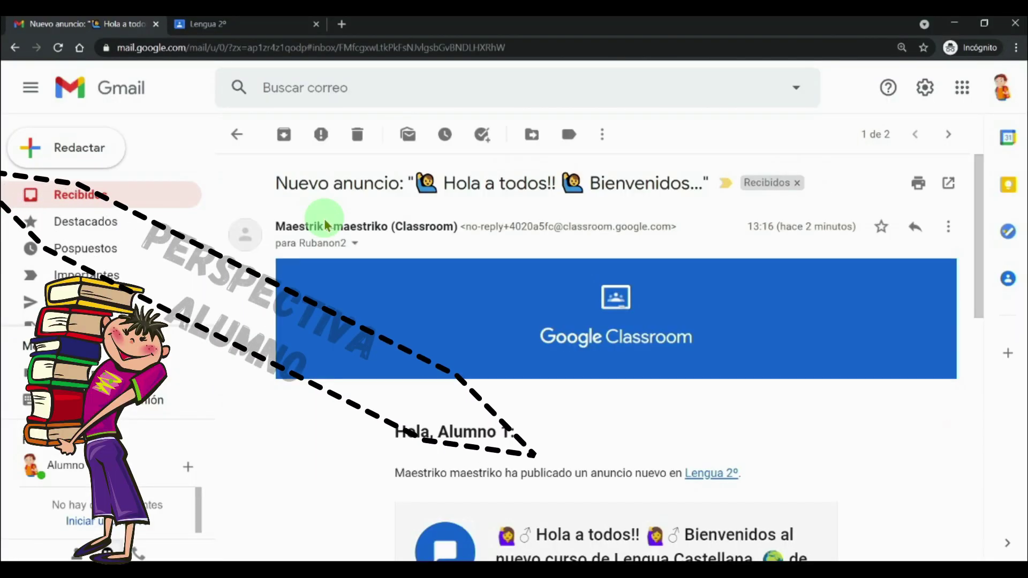
{"action": "scroll", "coordinate": [489, 300], "scroll_direction": "down", "scroll_amount": 7}
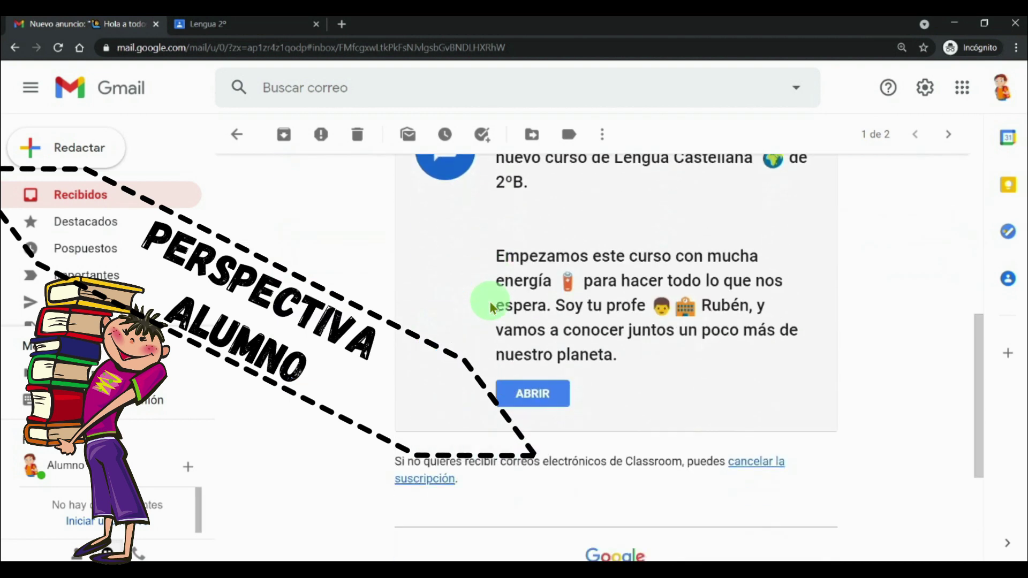
{"action": "scroll", "coordinate": [523, 348], "scroll_direction": "down", "scroll_amount": 2}
{"action": "left_click", "coordinate": [533, 328]}
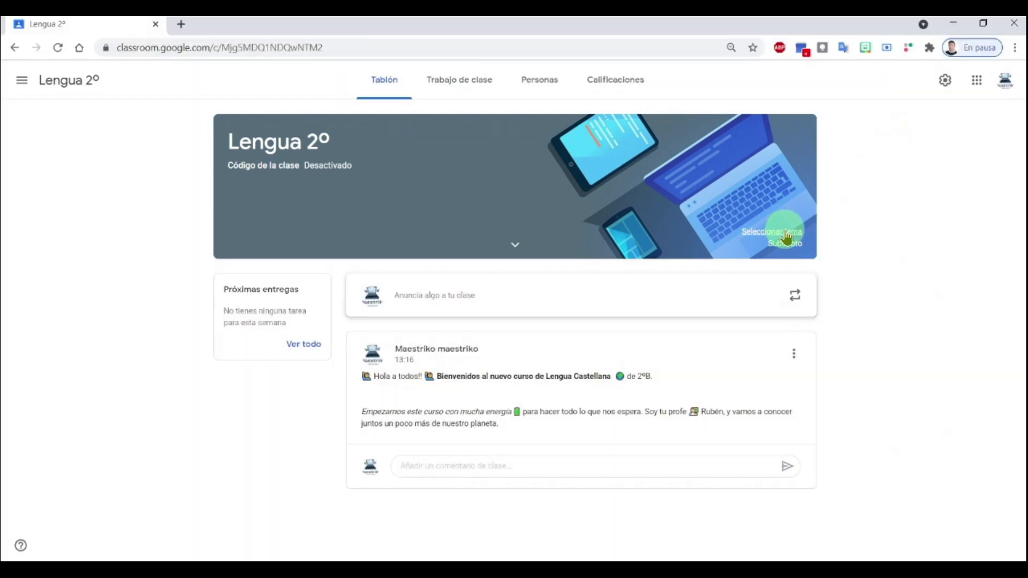
- In the teacher's account, browse the theme gallery and apply the magenta tickets and opera glasses theme from the Arte category to the class
{"action": "left_click", "coordinate": [787, 232]}
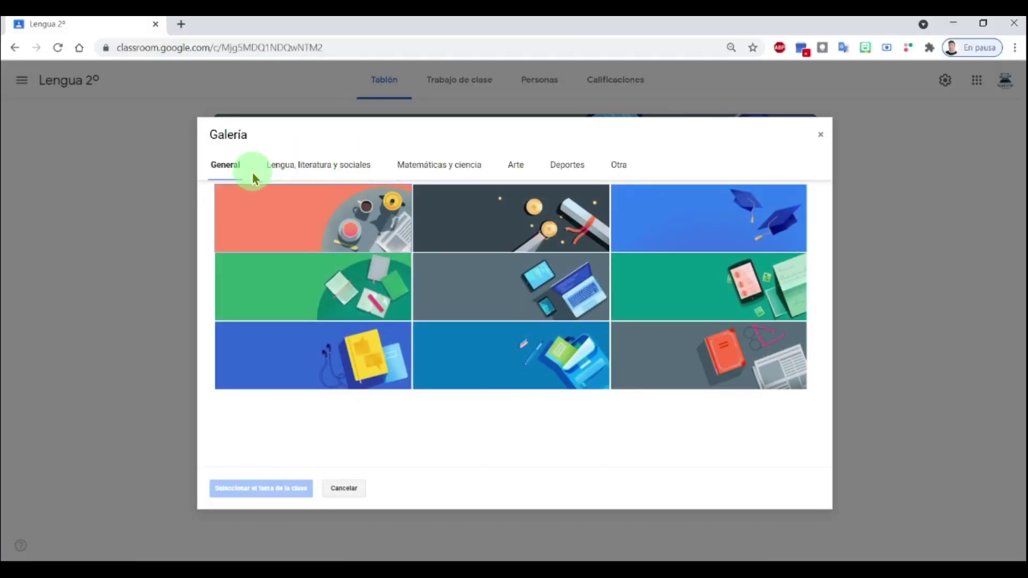
{"action": "left_click", "coordinate": [302, 173]}
{"action": "left_click", "coordinate": [421, 174]}
{"action": "left_click", "coordinate": [529, 165]}
{"action": "left_click", "coordinate": [544, 265]}
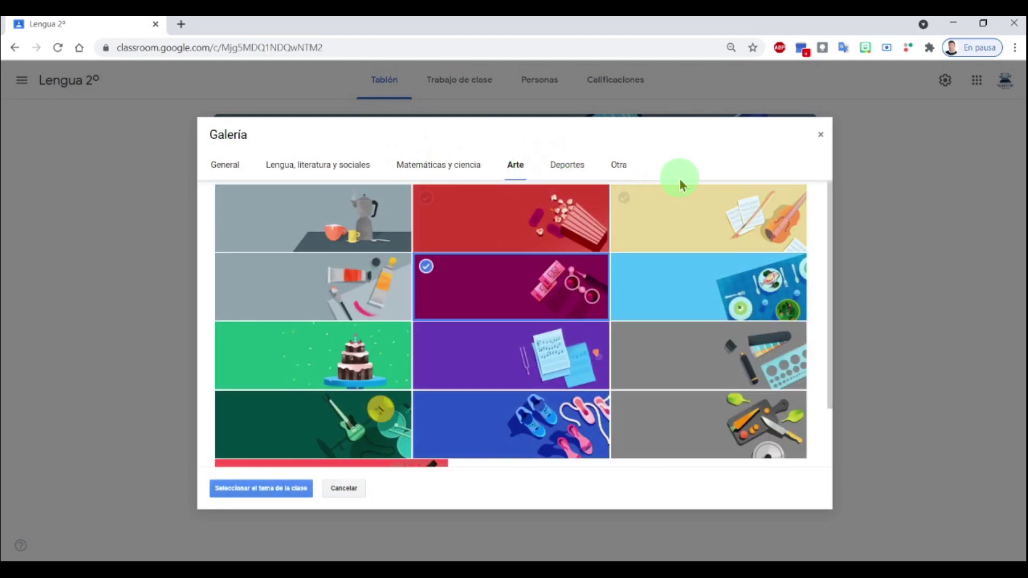
{"action": "left_click", "coordinate": [278, 487]}
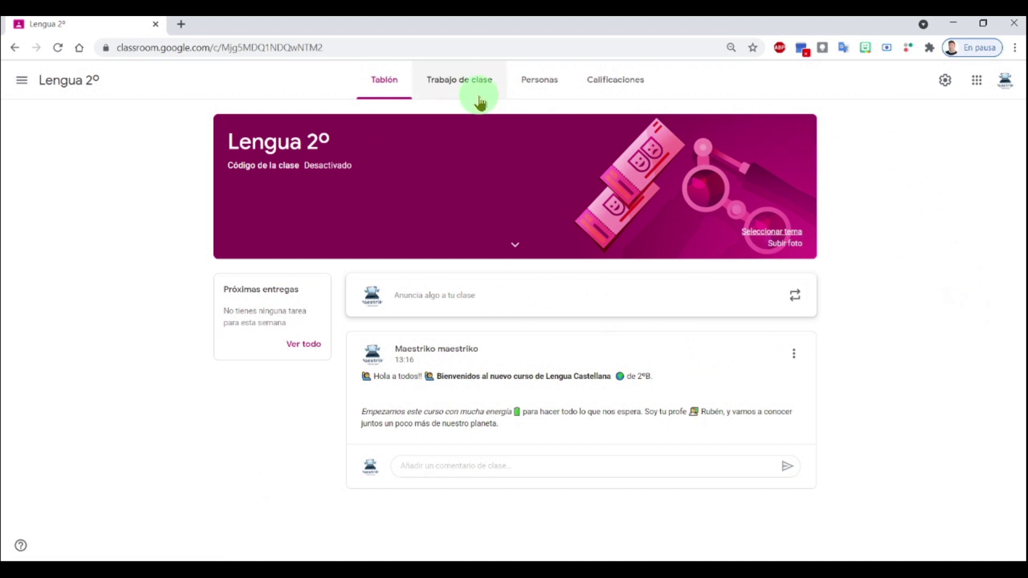
- Add a classwork topic named "Tema 1. Introducción" to the class
{"action": "left_click", "coordinate": [467, 86]}
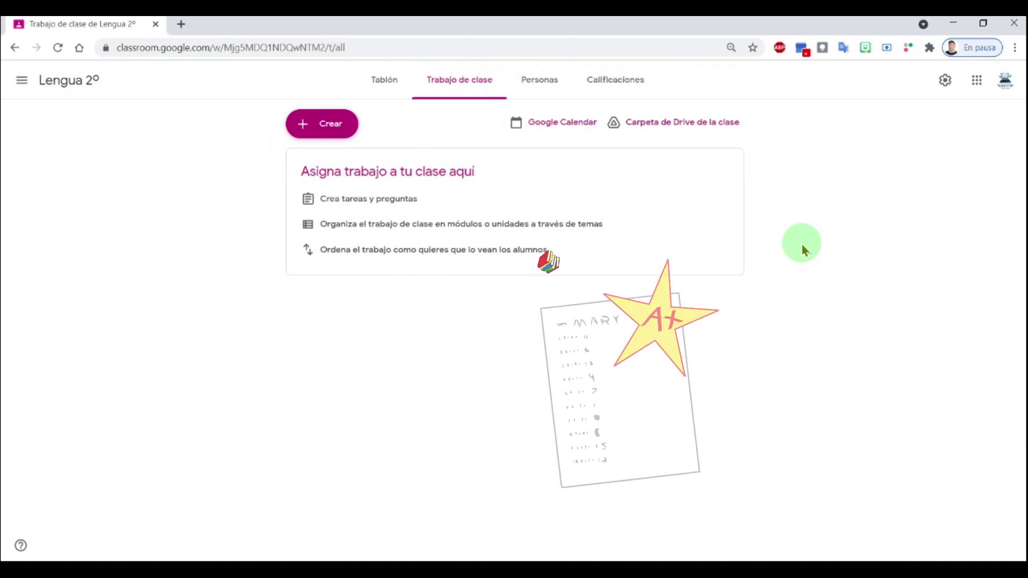
{"action": "left_click", "coordinate": [335, 128]}
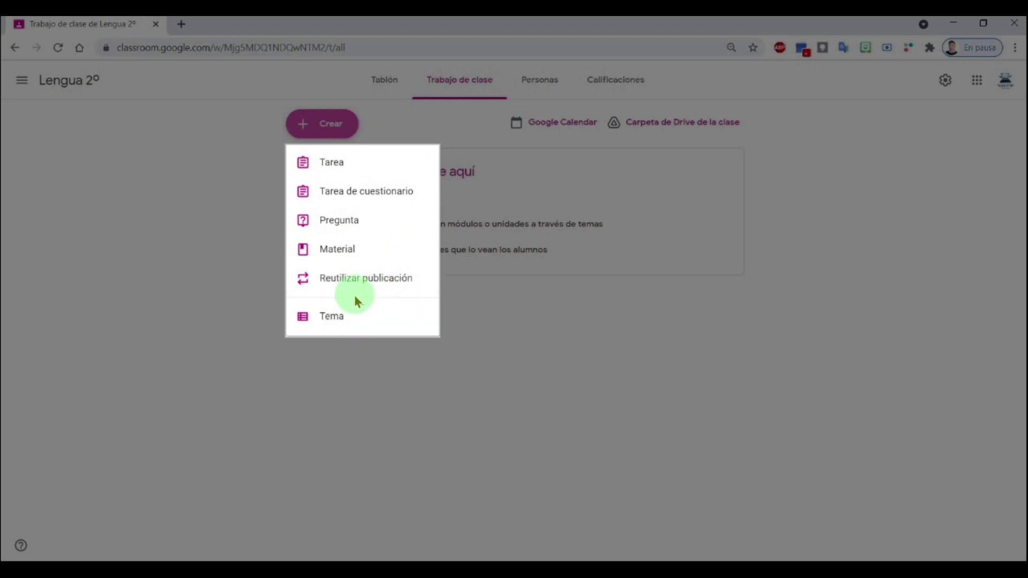
{"action": "left_click", "coordinate": [366, 327]}
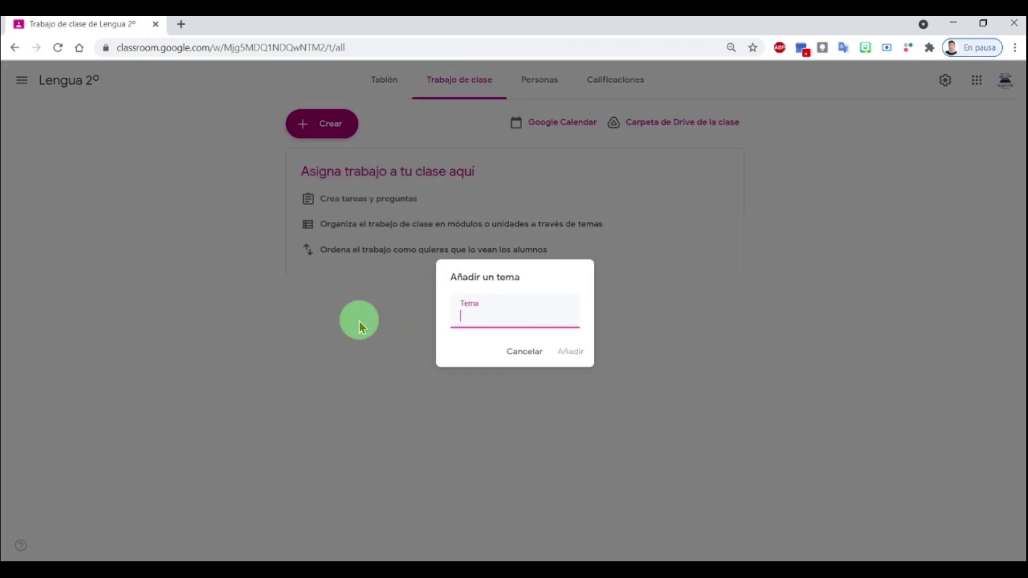
{"action": "type", "text": "Tema 1."}
{"action": "type", "text": "ntroducción"}
{"action": "left_click", "coordinate": [570, 353]}
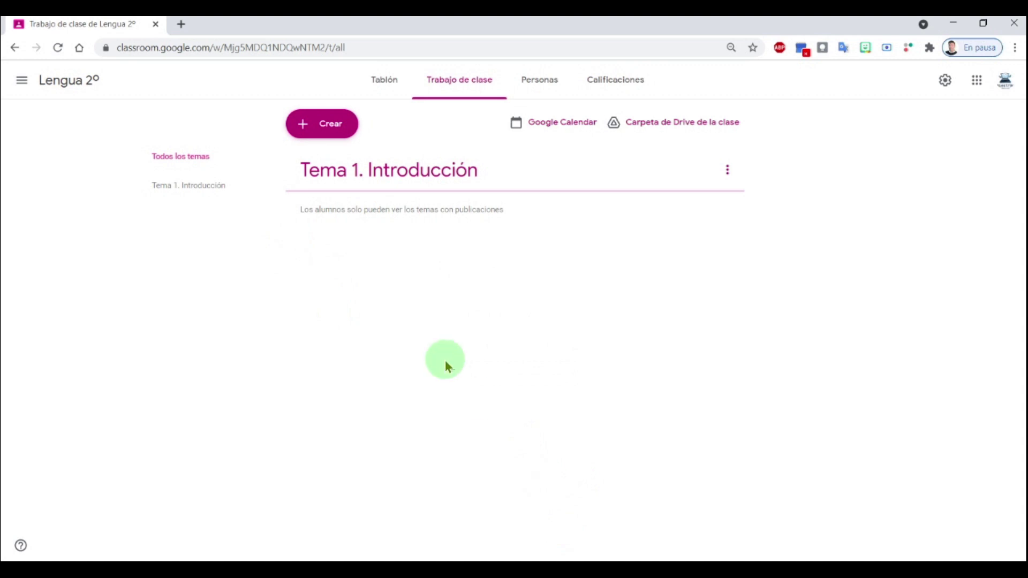
- Start a material titled "Introducción a la B y V" with a description headed "Tema 1. Recordamos la ortografía" announcing the summary and next week's new material
{"action": "left_click", "coordinate": [335, 133]}
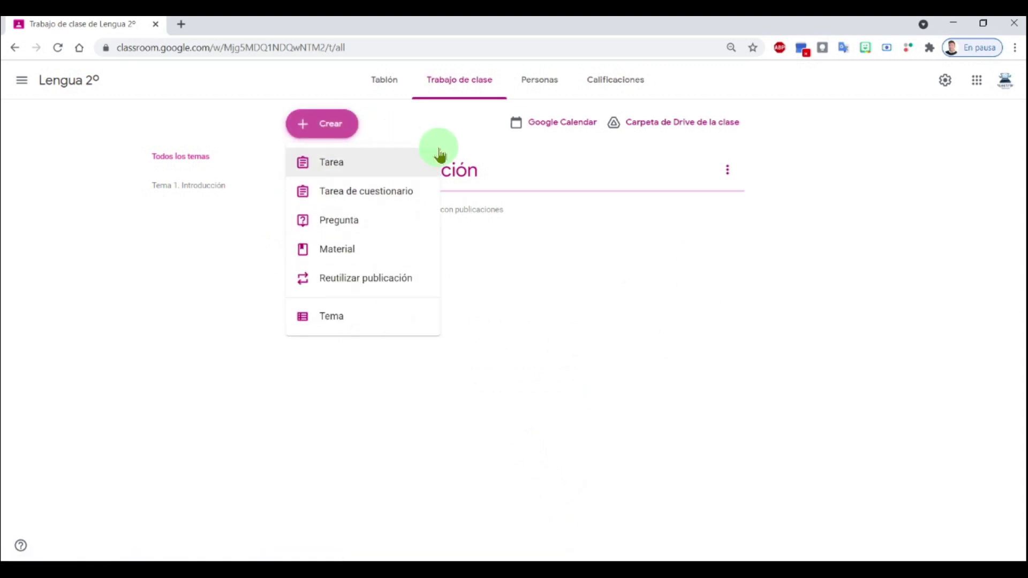
{"action": "left_click", "coordinate": [409, 255]}
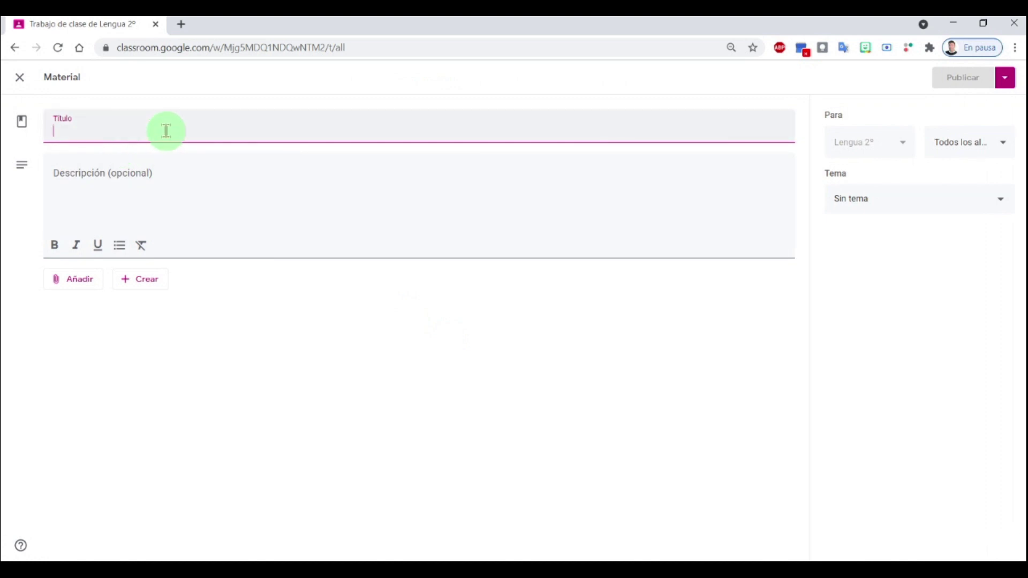
{"action": "type", "text": "Introducc"}
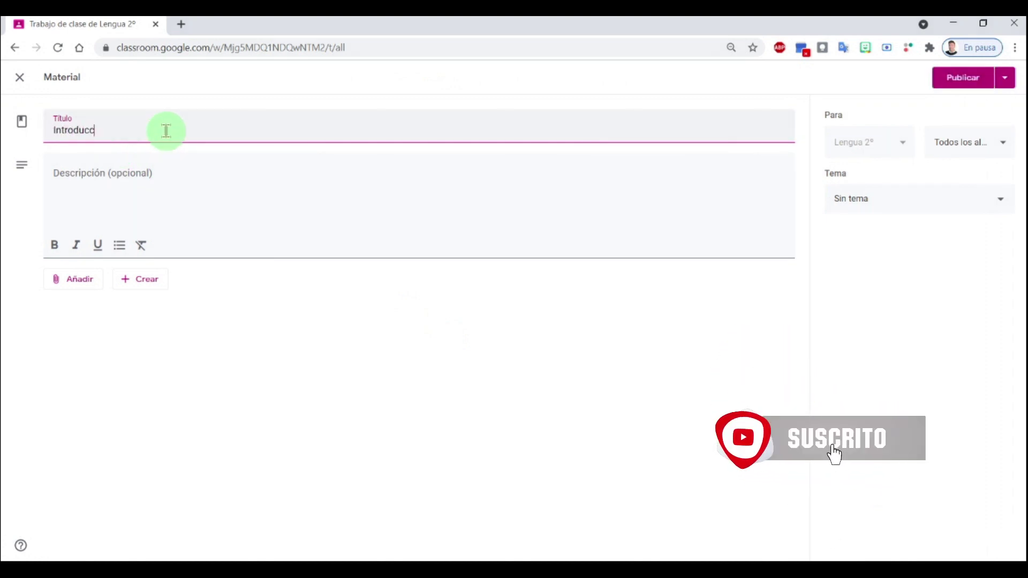
{"action": "type", "text": "ión a la B y V"}
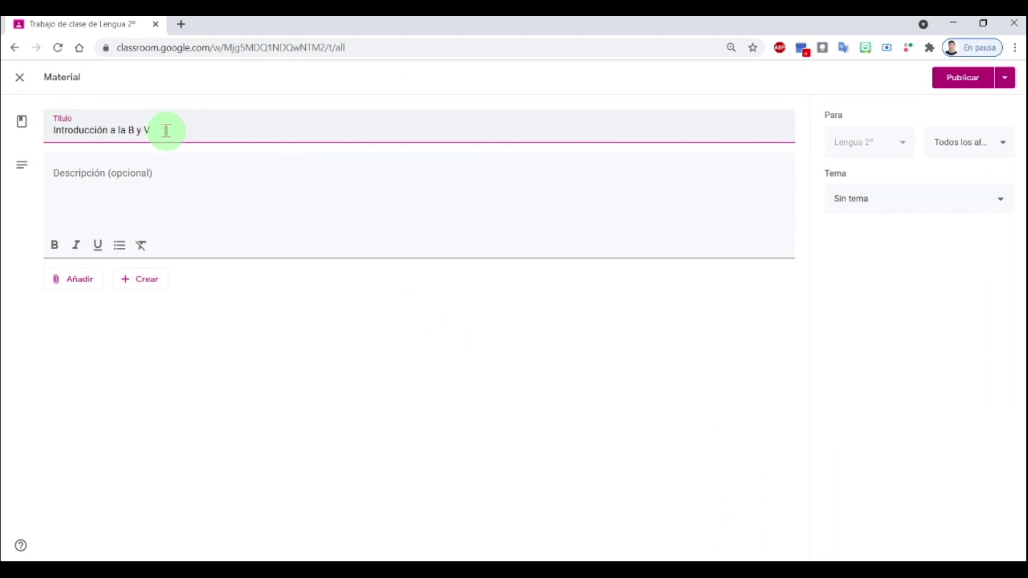
{"action": "left_click", "coordinate": [175, 191]}
{"action": "type", "text": "🟡 Tema 1. Recordamos la ortografía  Os dejo un resumen 📄 del Tema 1 que hemos visto en clase.  La próxima semana👉 os daré el material nuevo 👈"}
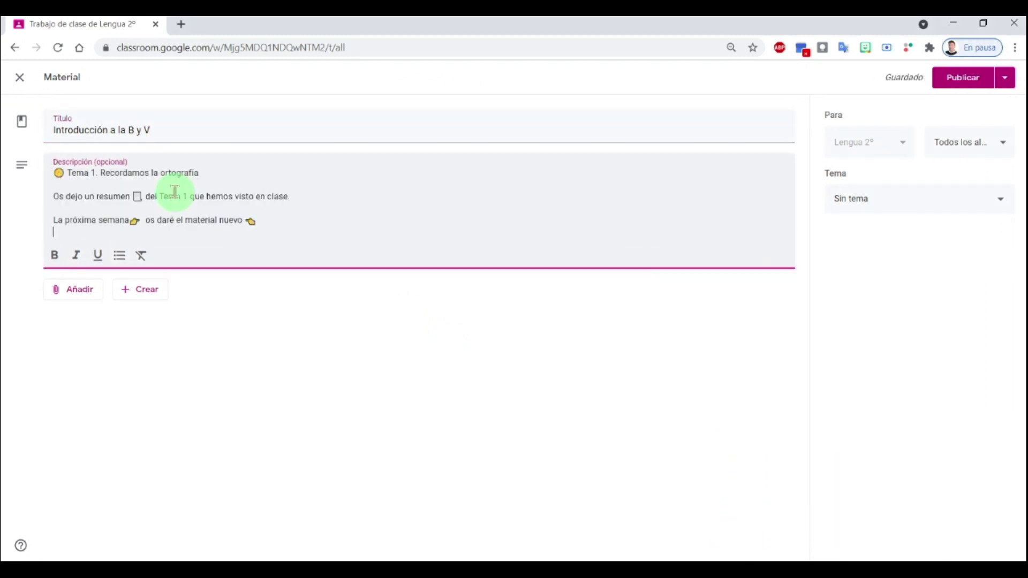
- Upload the PDF file "Lengua - 2º Ed Primaria" from the desktop as an attachment to the material
{"action": "left_click", "coordinate": [85, 298]}
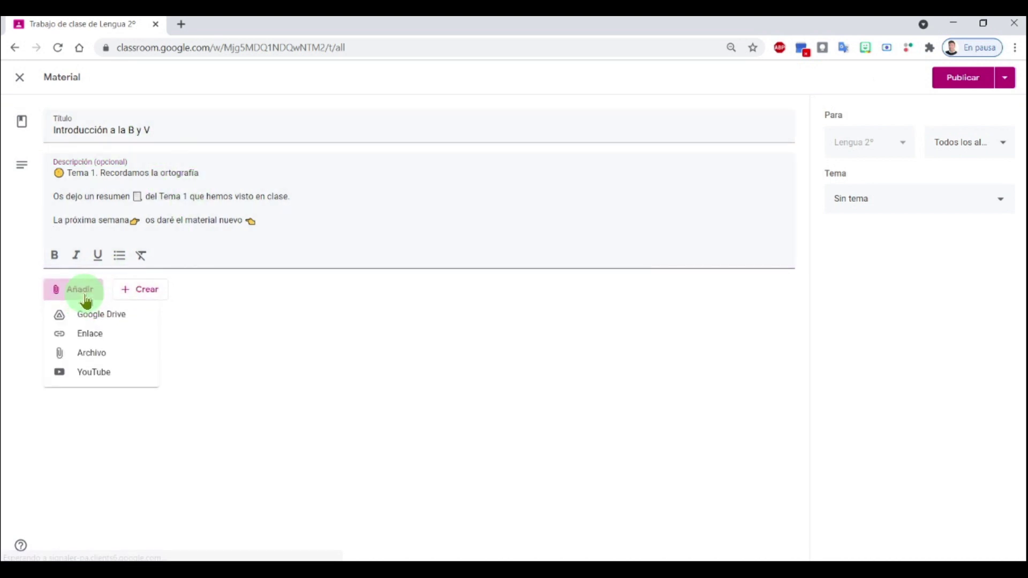
{"action": "left_click", "coordinate": [126, 360]}
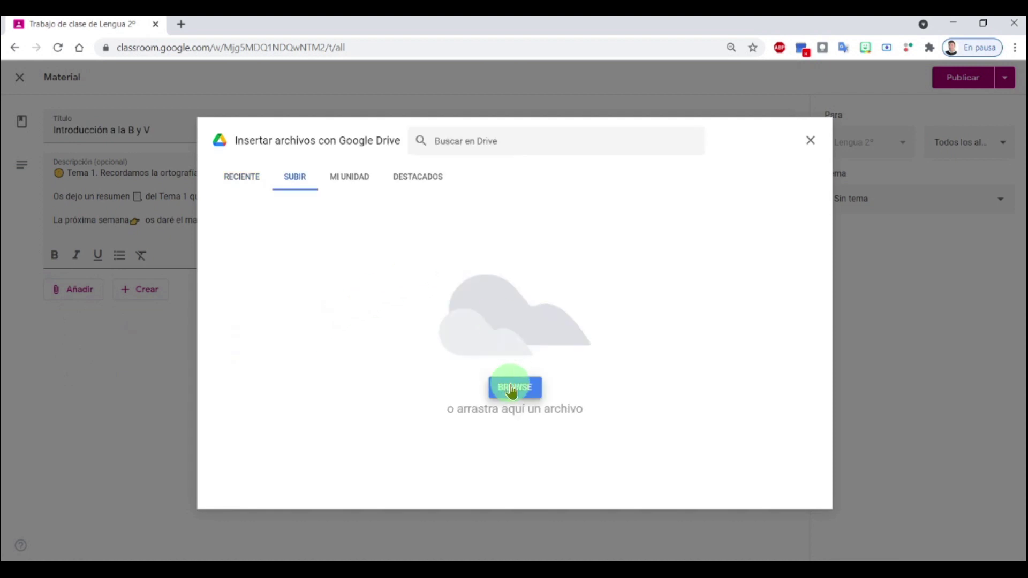
{"action": "left_click", "coordinate": [512, 389]}
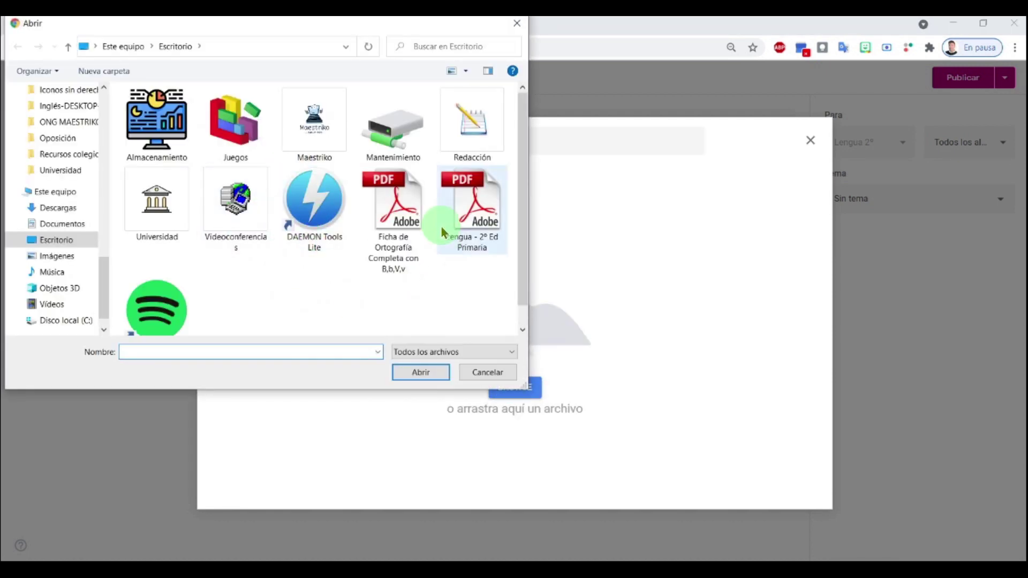
{"action": "left_click", "coordinate": [467, 236]}
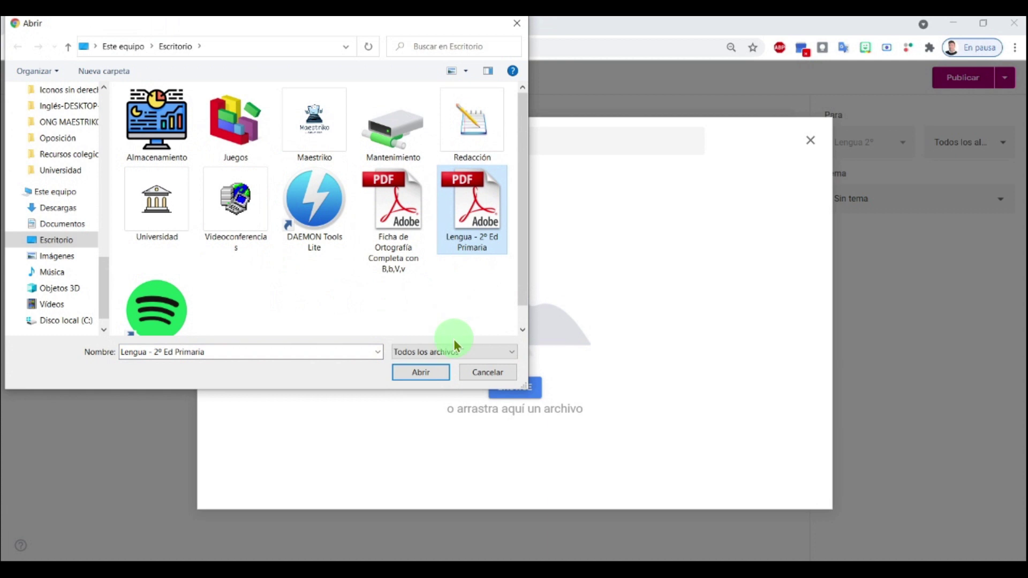
{"action": "left_click", "coordinate": [422, 372]}
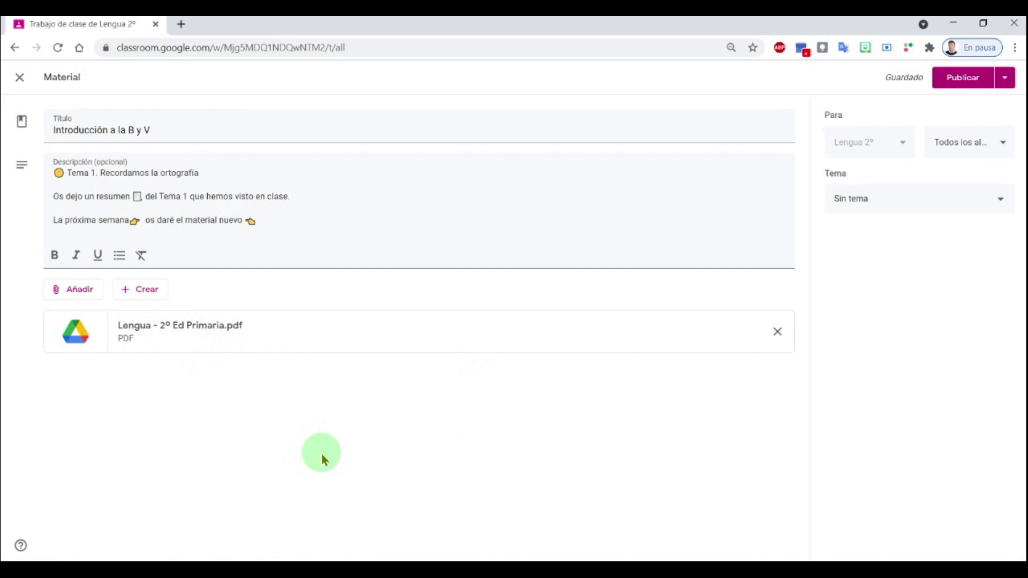
- Assign the material to the topic "Tema 1. Introducción" and publish it
{"action": "left_click", "coordinate": [154, 295]}
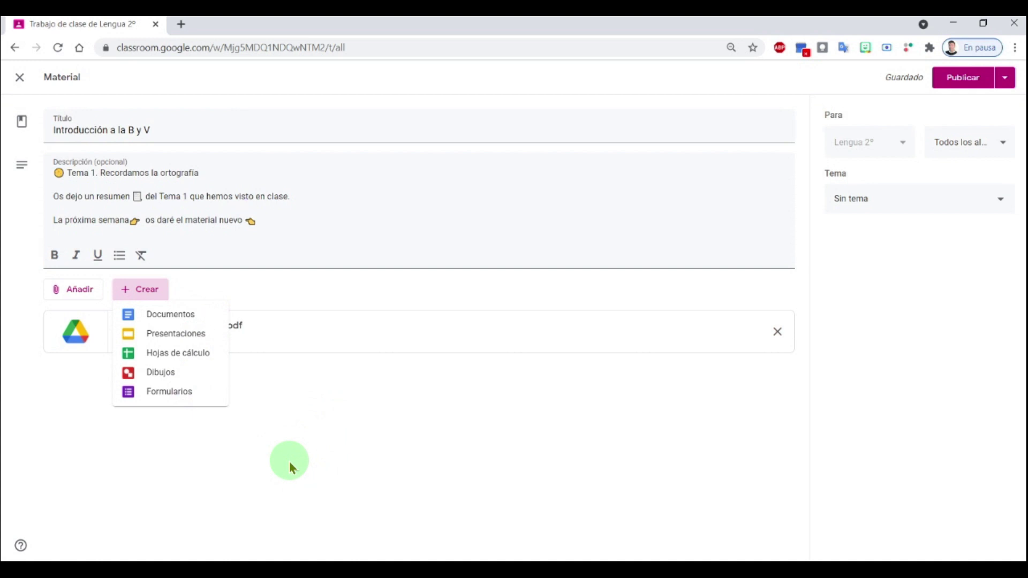
{"action": "left_click", "coordinate": [289, 461]}
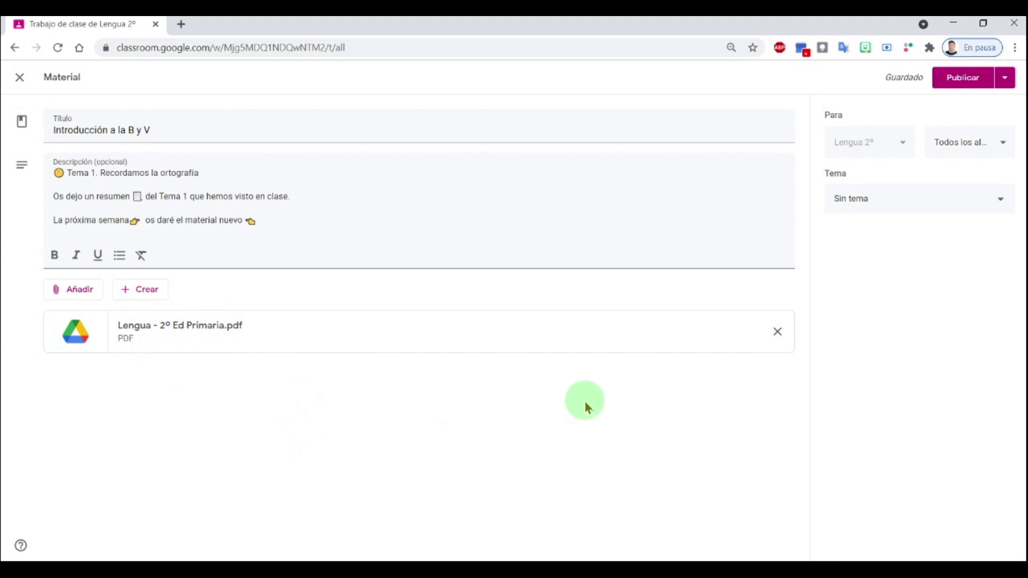
{"action": "left_click", "coordinate": [920, 202]}
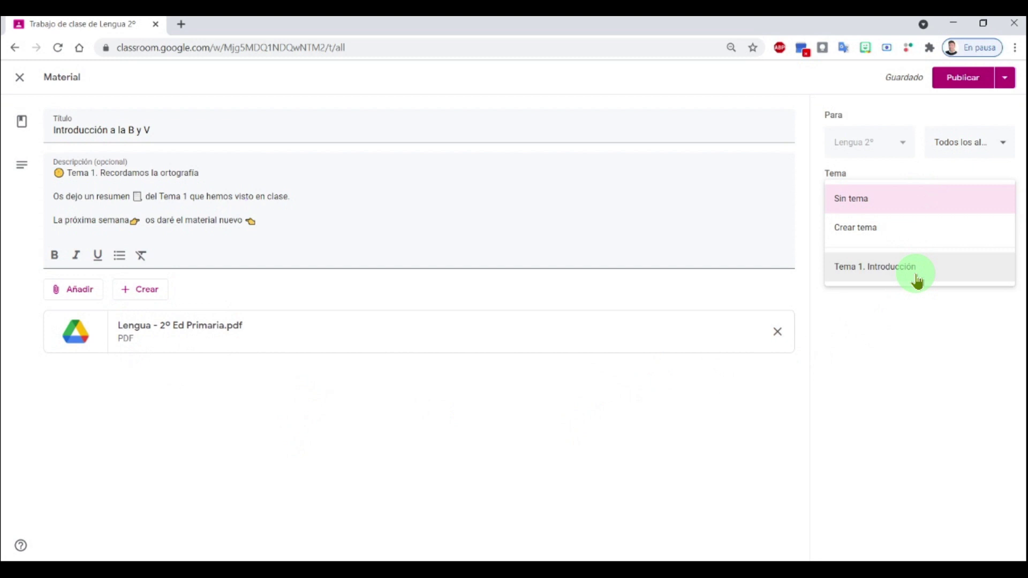
{"action": "left_click", "coordinate": [887, 270]}
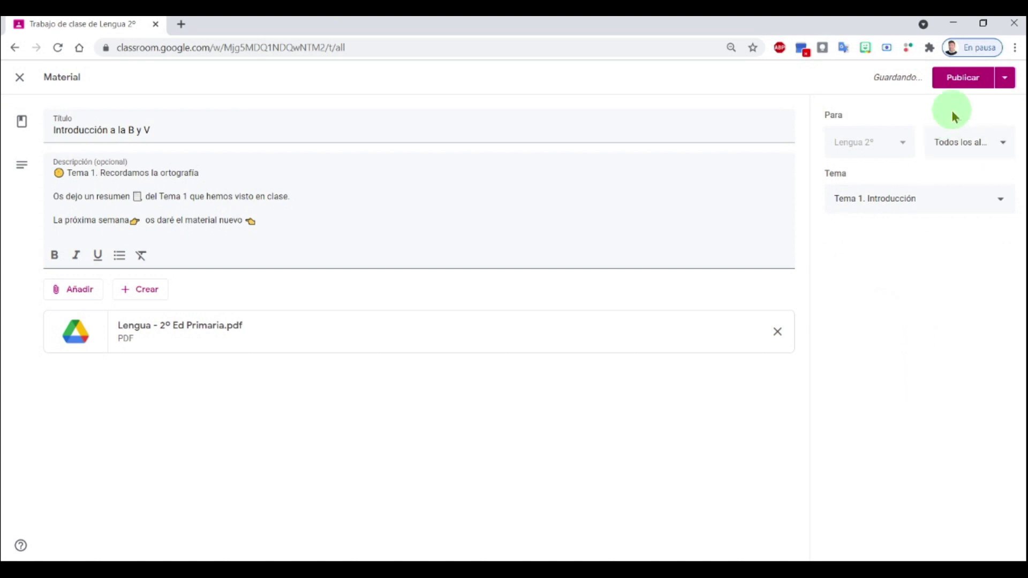
{"action": "left_click", "coordinate": [967, 80]}
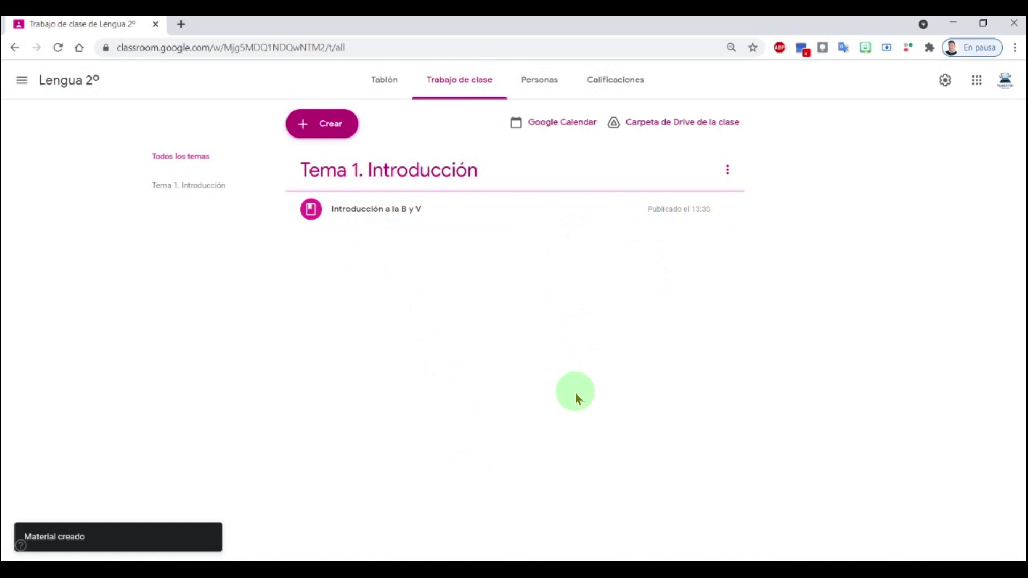
- Start a new assignment titled "Ej 1. Tarea de B y V" in the class
{"action": "left_click", "coordinate": [314, 135]}
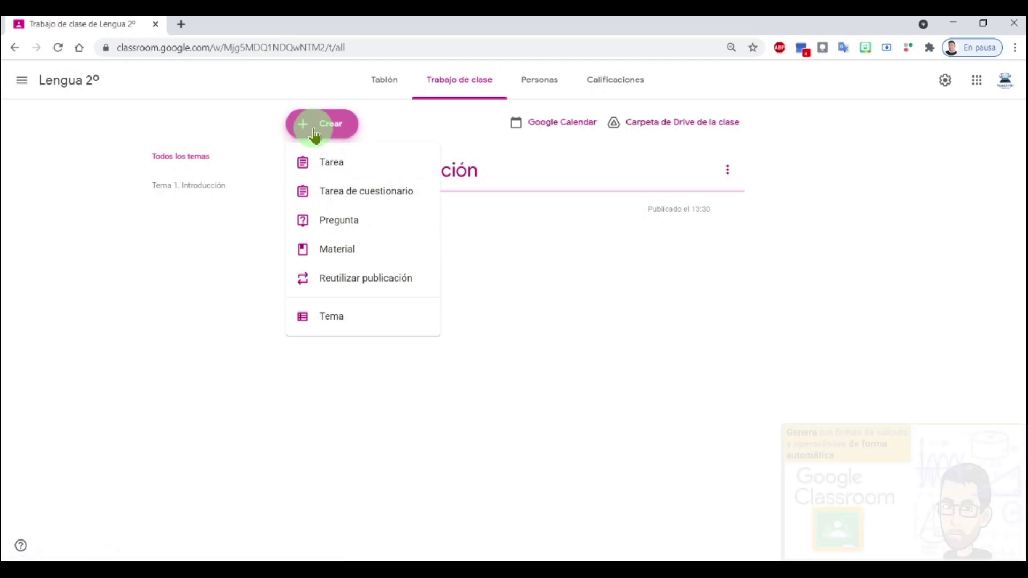
{"action": "left_click", "coordinate": [409, 165]}
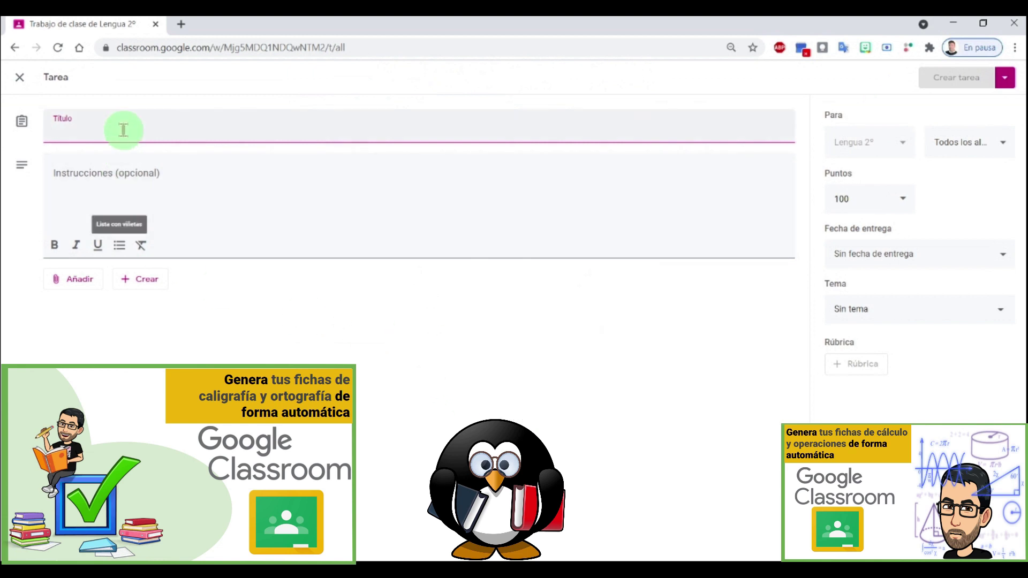
{"action": "type", "text": "Ej 1."}
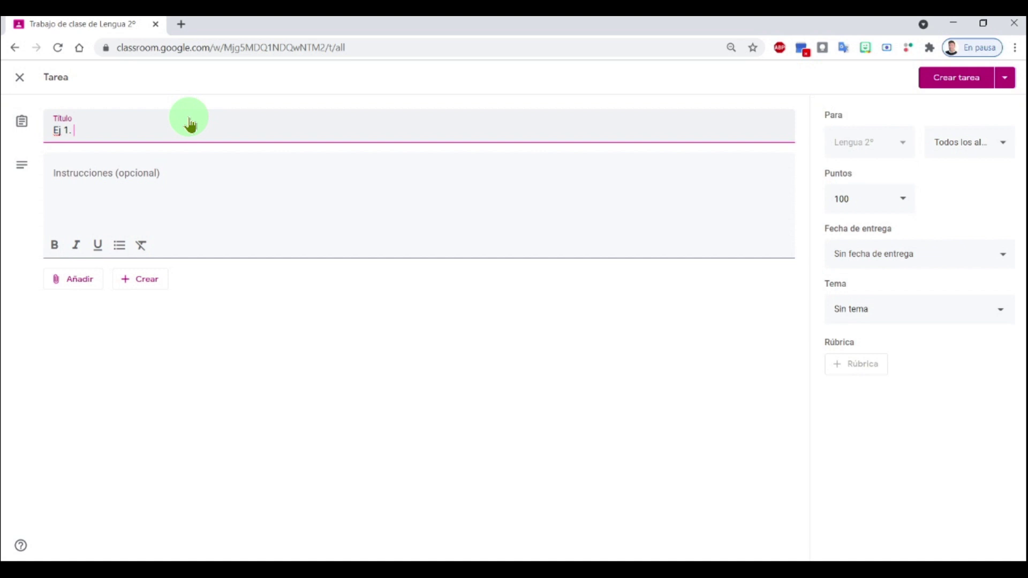
{"action": "type", "text": " Tarea de B y V"}
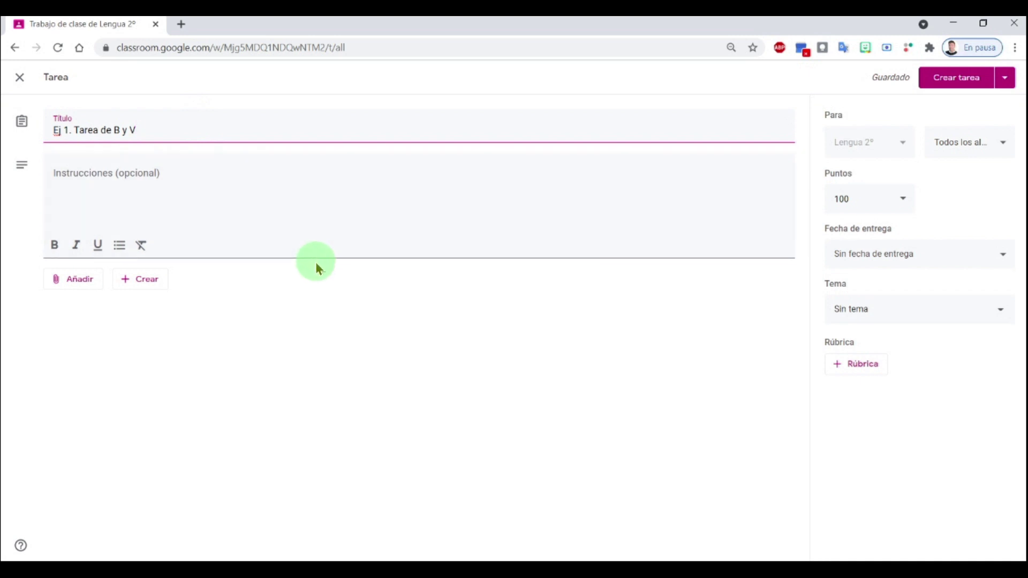
- Attach "Ficha de Ortografía Completa con B,b,V,v.pdf" from Google Drive to the assignment, with a copy made for each student
{"action": "left_click", "coordinate": [84, 283]}
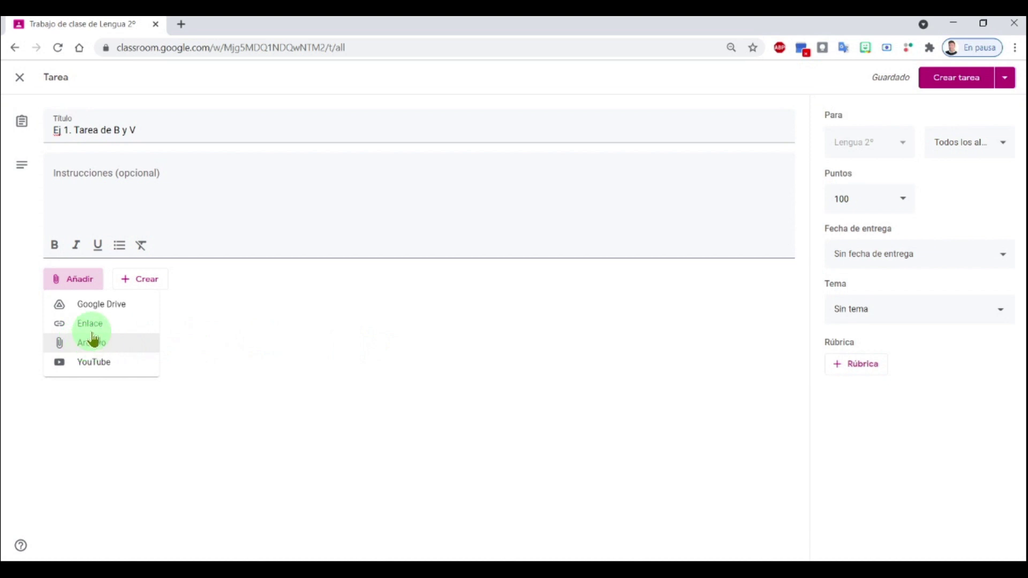
{"action": "left_click", "coordinate": [82, 308]}
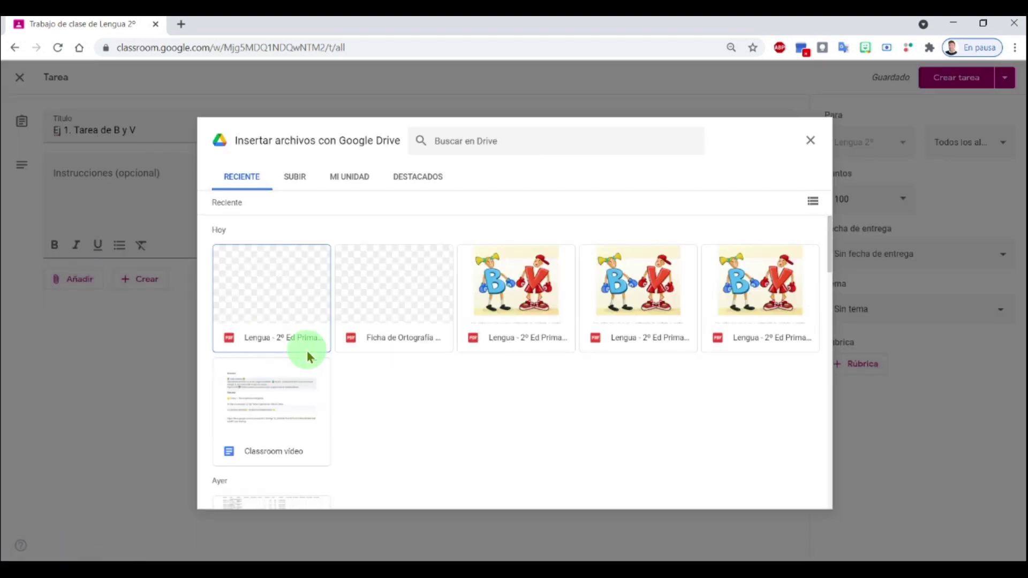
{"action": "left_click", "coordinate": [381, 284]}
{"action": "left_click", "coordinate": [798, 495]}
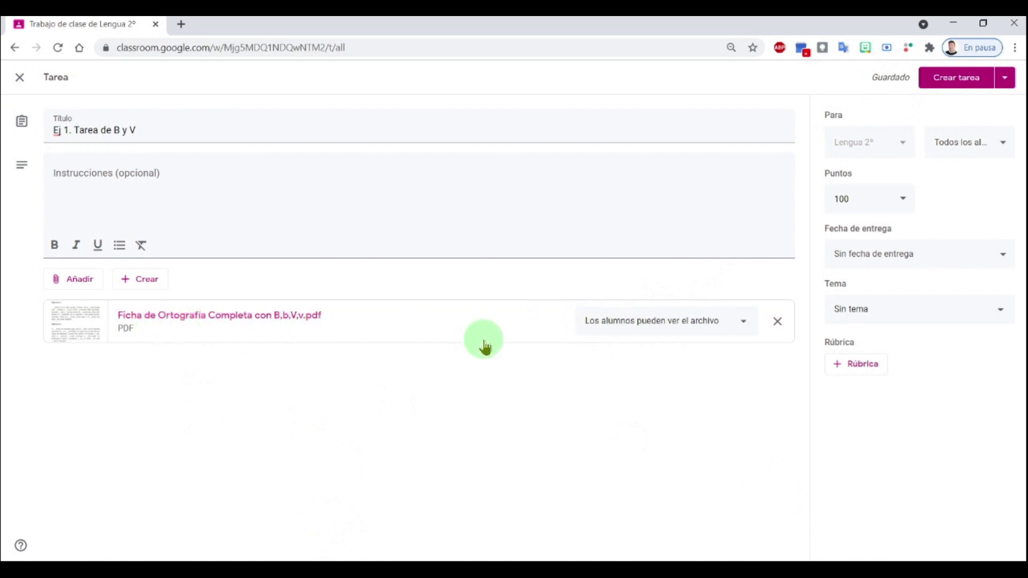
{"action": "left_click", "coordinate": [744, 326]}
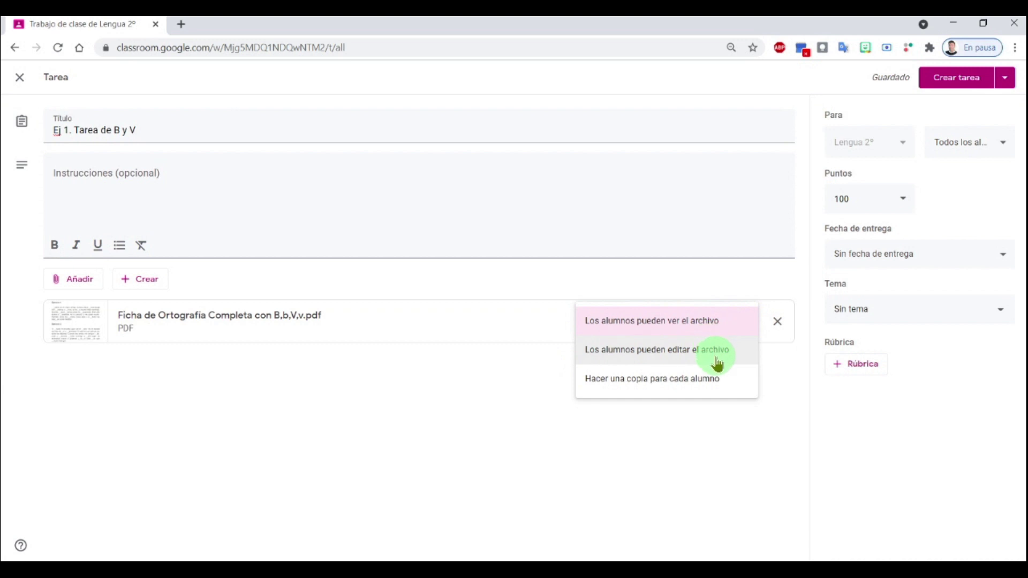
{"action": "left_click", "coordinate": [713, 386]}
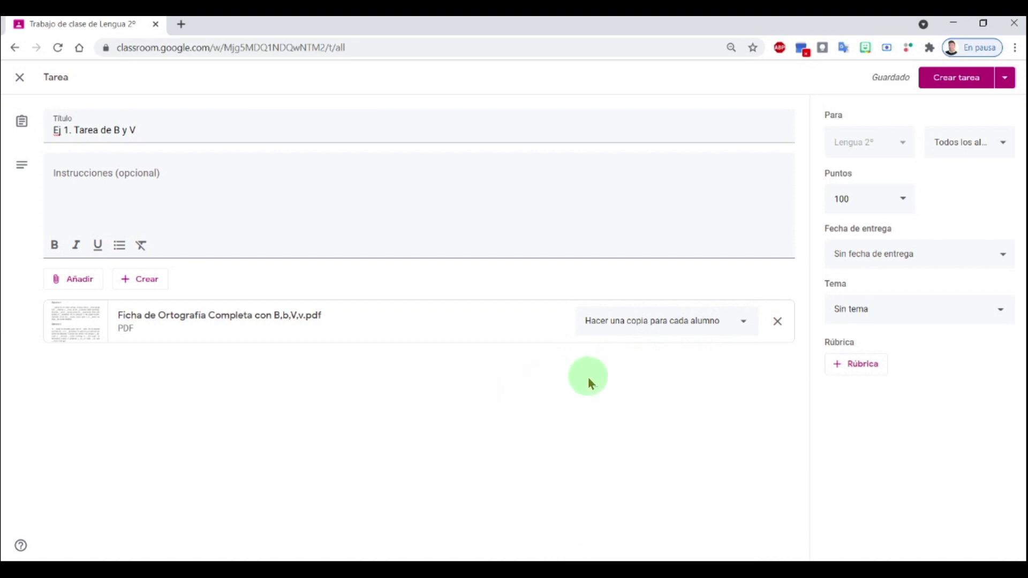
- Set the assignment to 10 points with a due date of 26 May 2021 at 23:59
{"action": "left_click", "coordinate": [906, 205]}
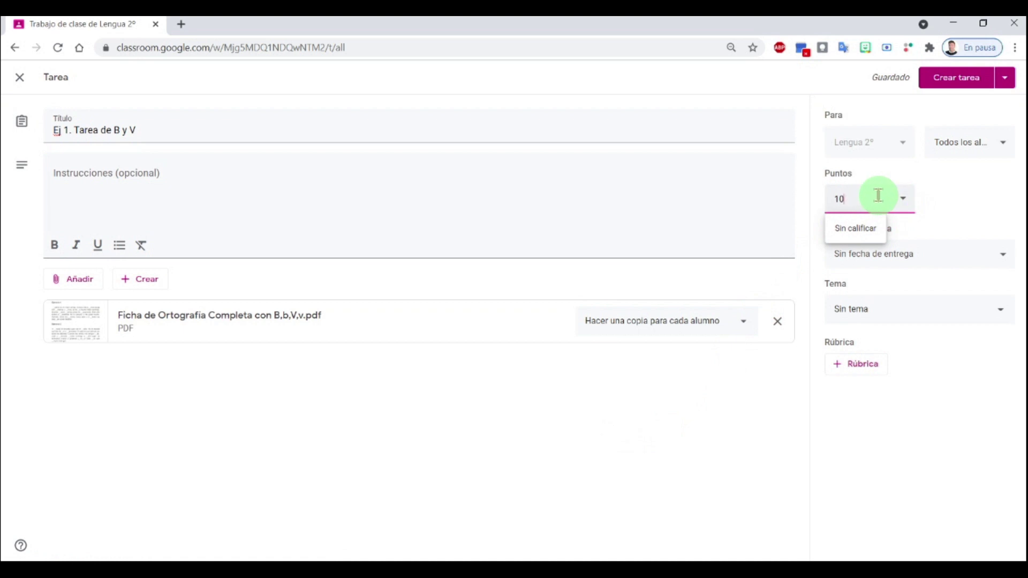
{"action": "left_click", "coordinate": [669, 396]}
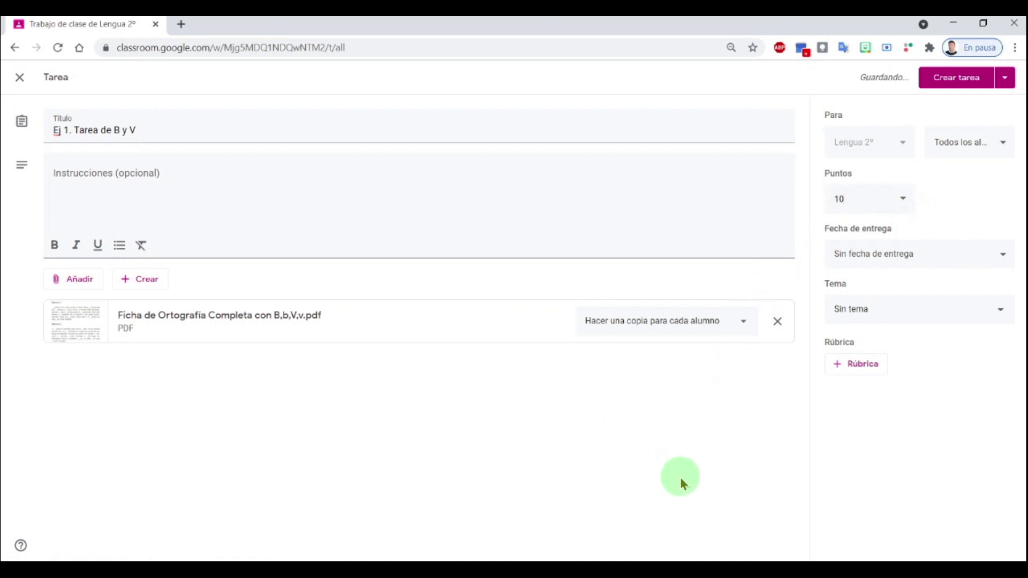
{"action": "left_click", "coordinate": [988, 260]}
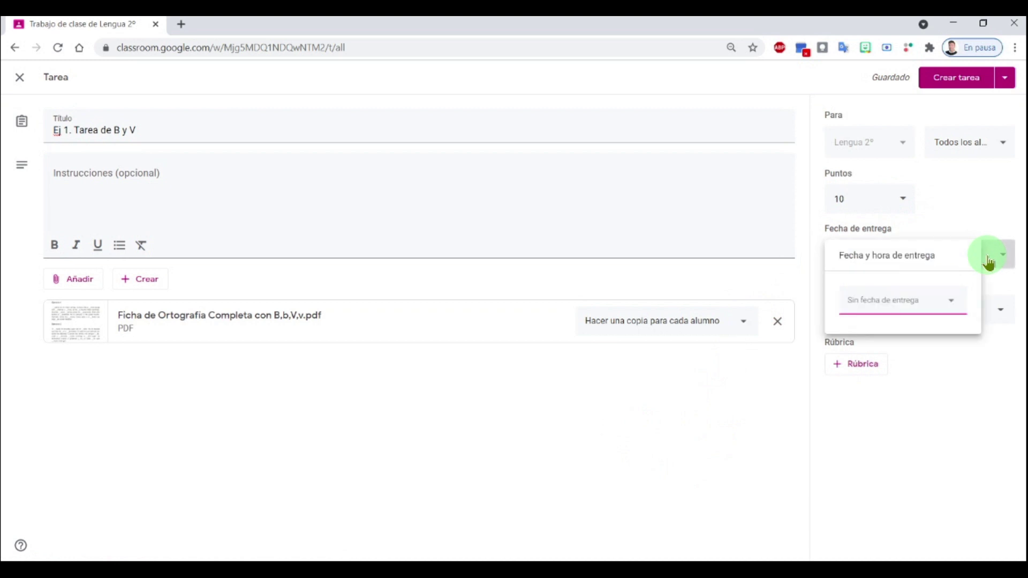
{"action": "left_click", "coordinate": [956, 303]}
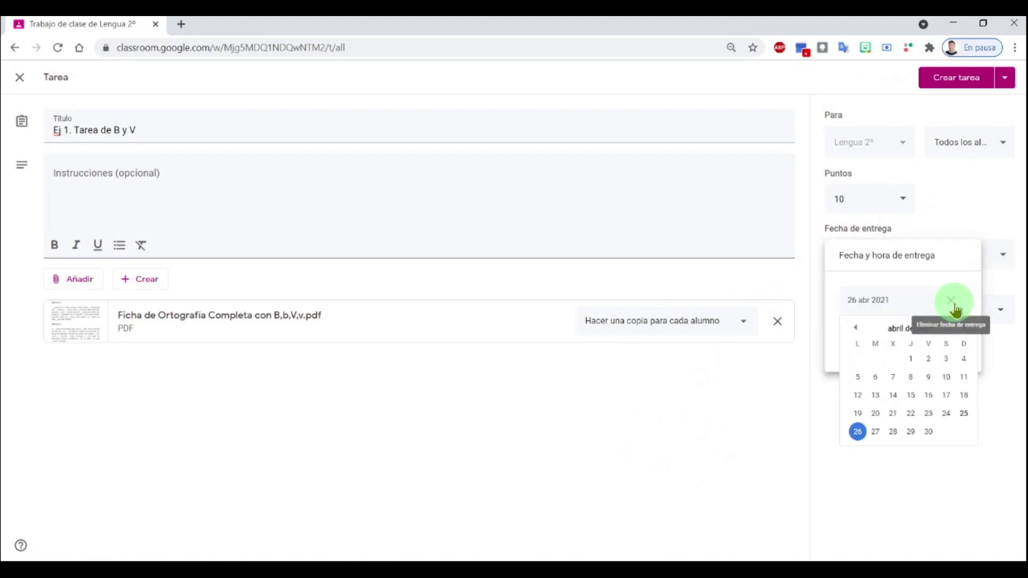
{"action": "left_click", "coordinate": [964, 328]}
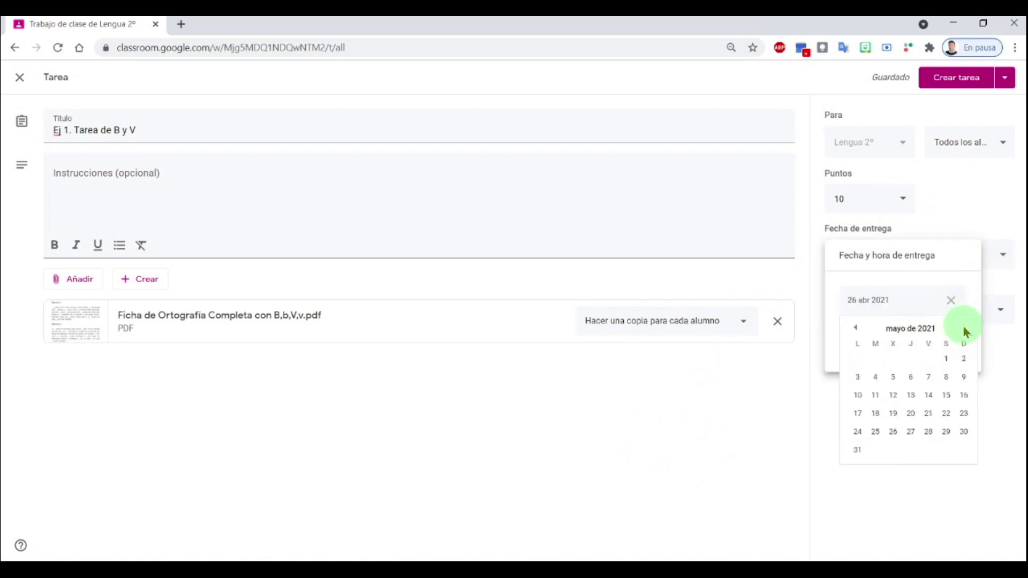
{"action": "left_click", "coordinate": [893, 434]}
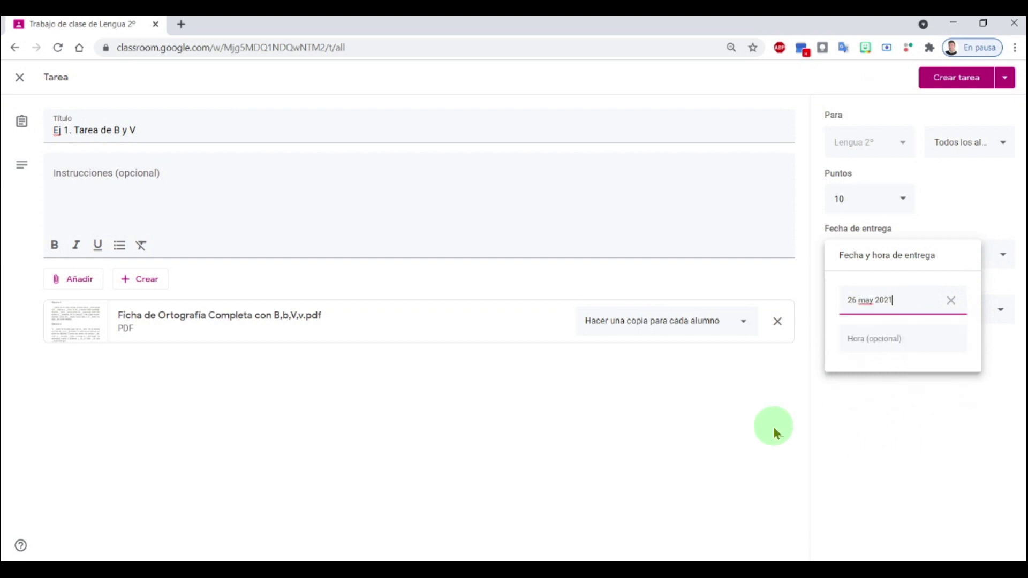
{"action": "left_click", "coordinate": [886, 338]}
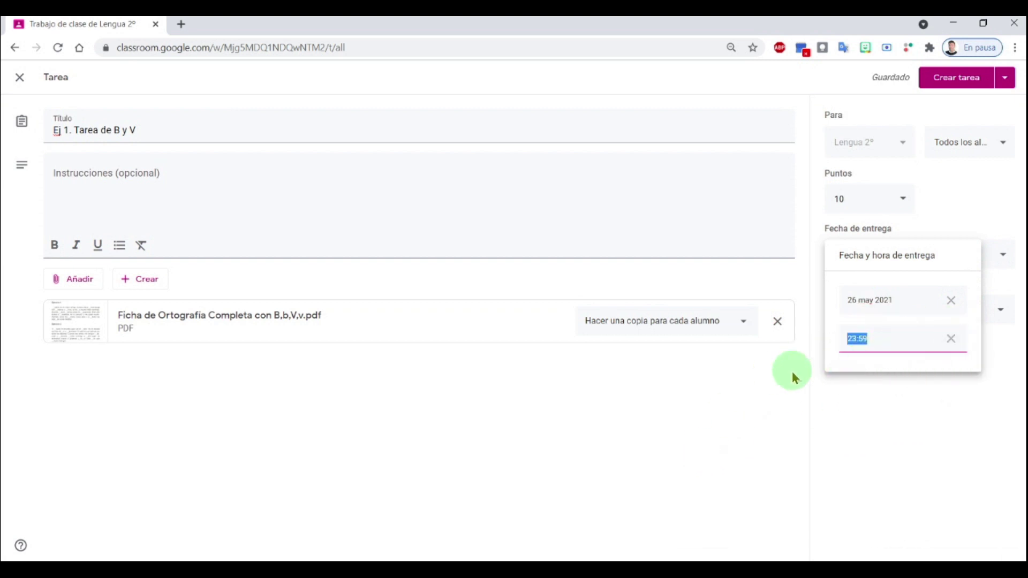
{"action": "left_click", "coordinate": [741, 414]}
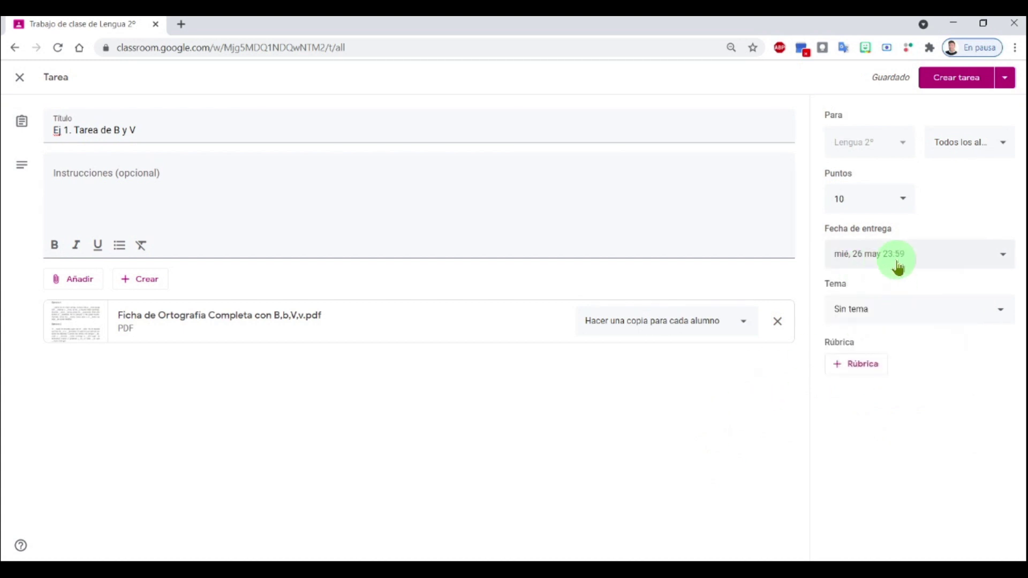
- Assign the task to the topic "Tema 1. Introducción" and publish it to the class immediately
{"action": "left_click", "coordinate": [889, 309]}
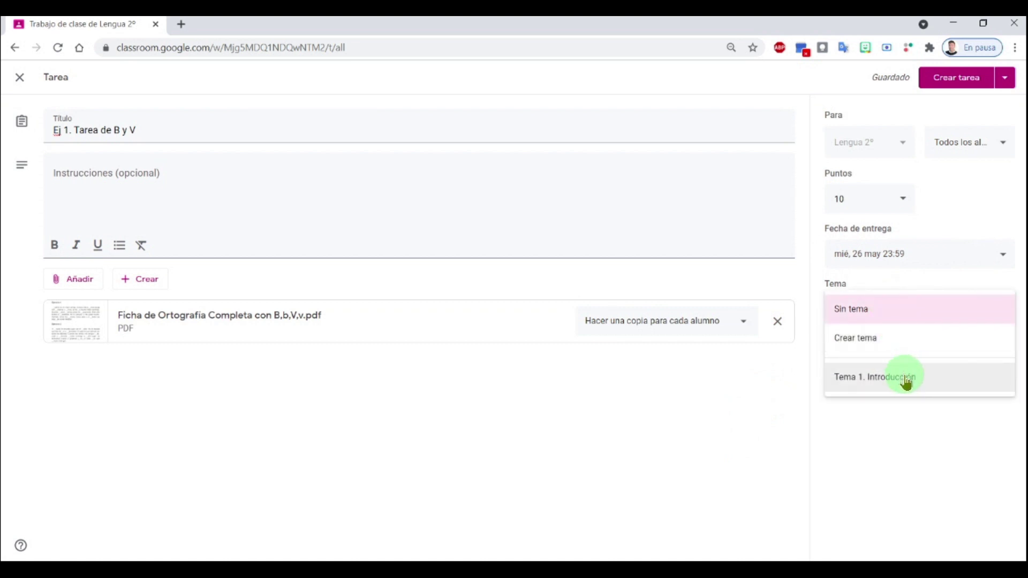
{"action": "left_click", "coordinate": [887, 381]}
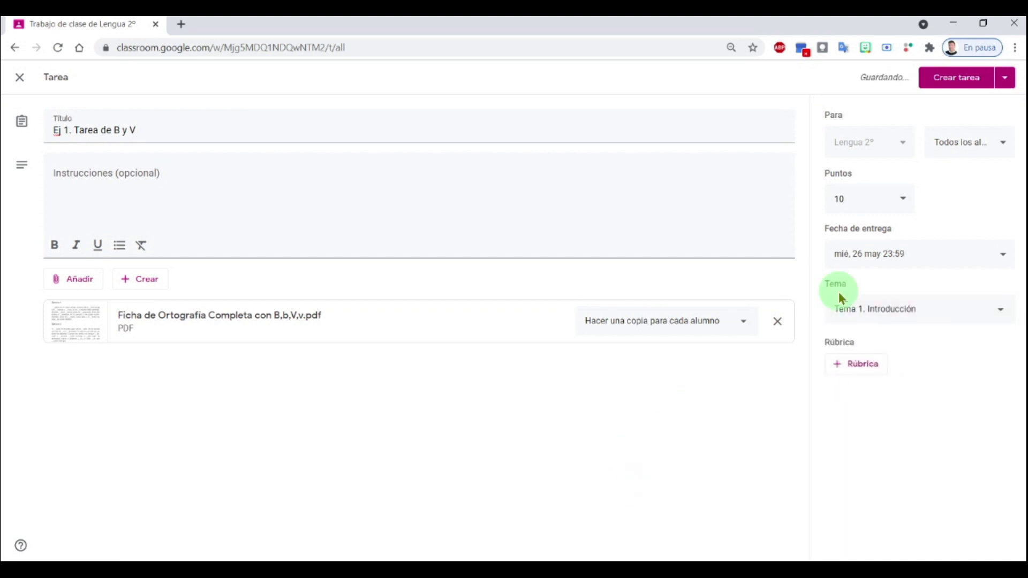
{"action": "left_click", "coordinate": [962, 81]}
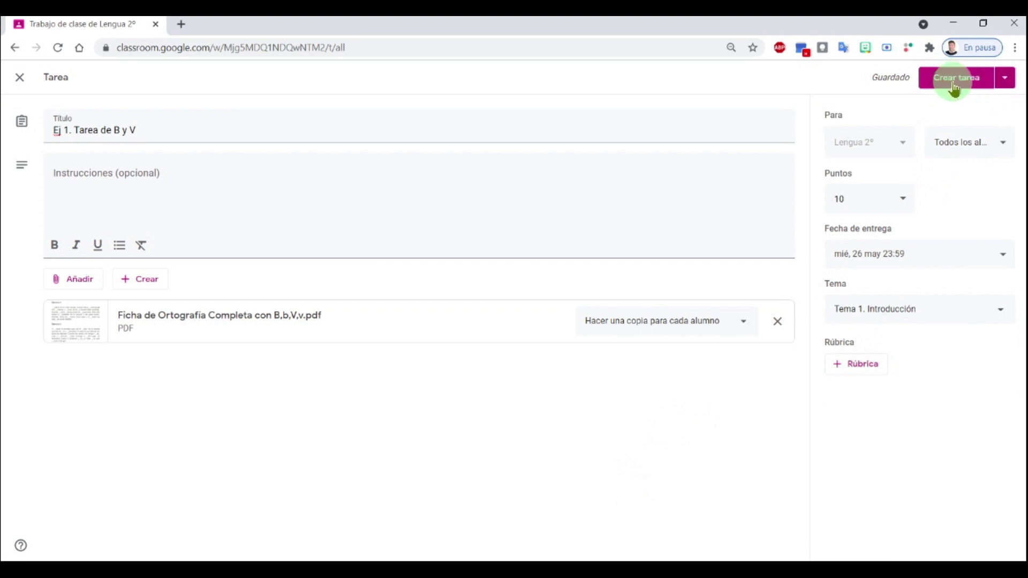
{"action": "left_click", "coordinate": [1005, 78]}
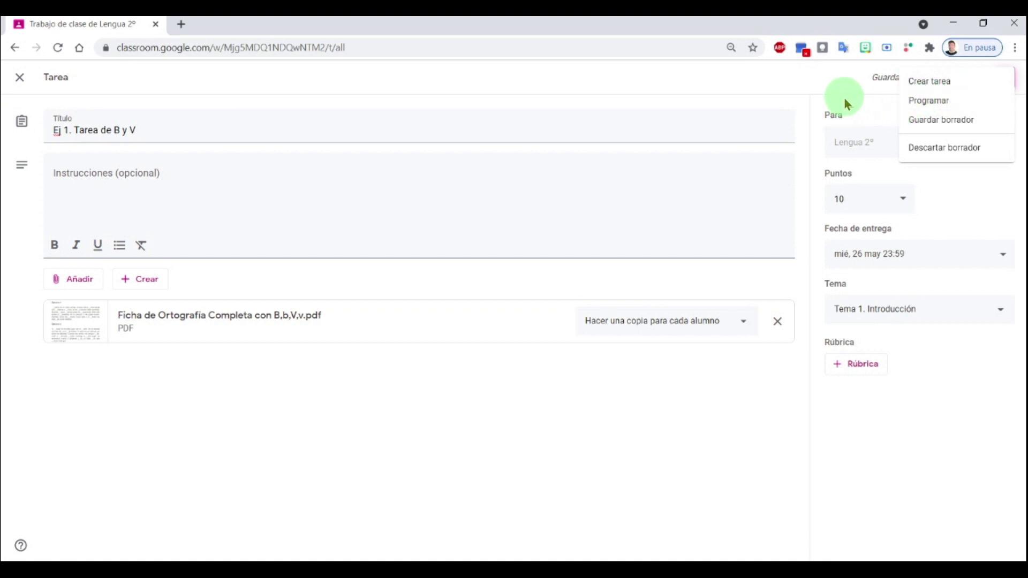
{"action": "left_click", "coordinate": [875, 98]}
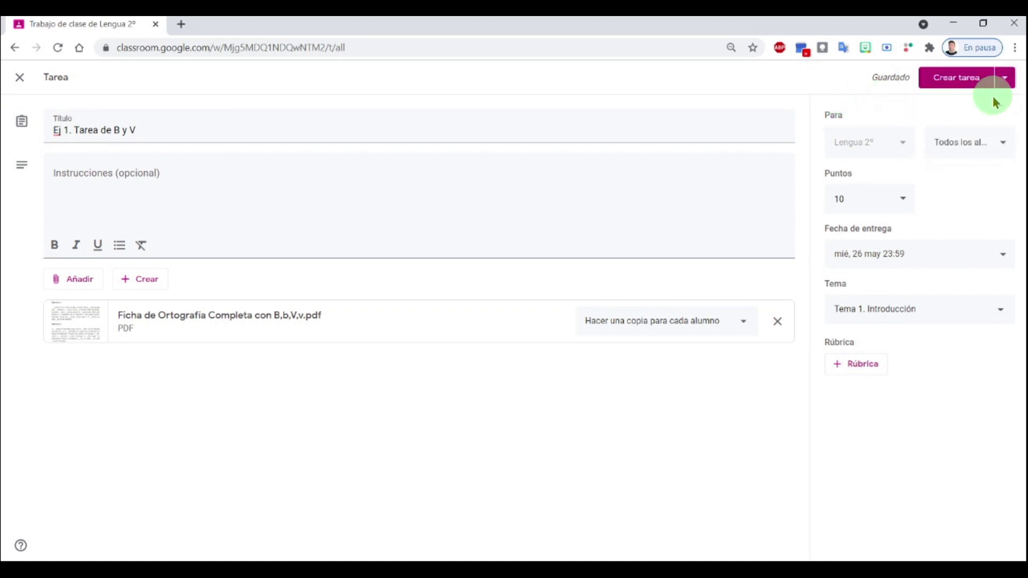
{"action": "left_click", "coordinate": [951, 86]}
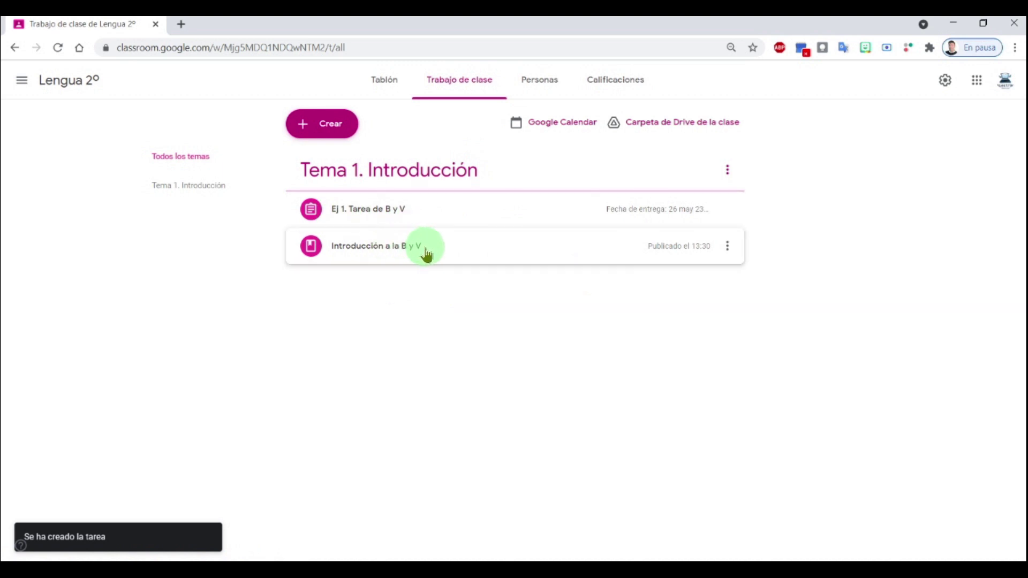
- Move the material "Introducción a la B y V" above the assignment "Ej 1. Tarea de B y V" within its topic
{"action": "left_click", "coordinate": [489, 250]}
{"action": "left_click_drag", "start_coordinate": [489, 250], "coordinate": [473, 200]}
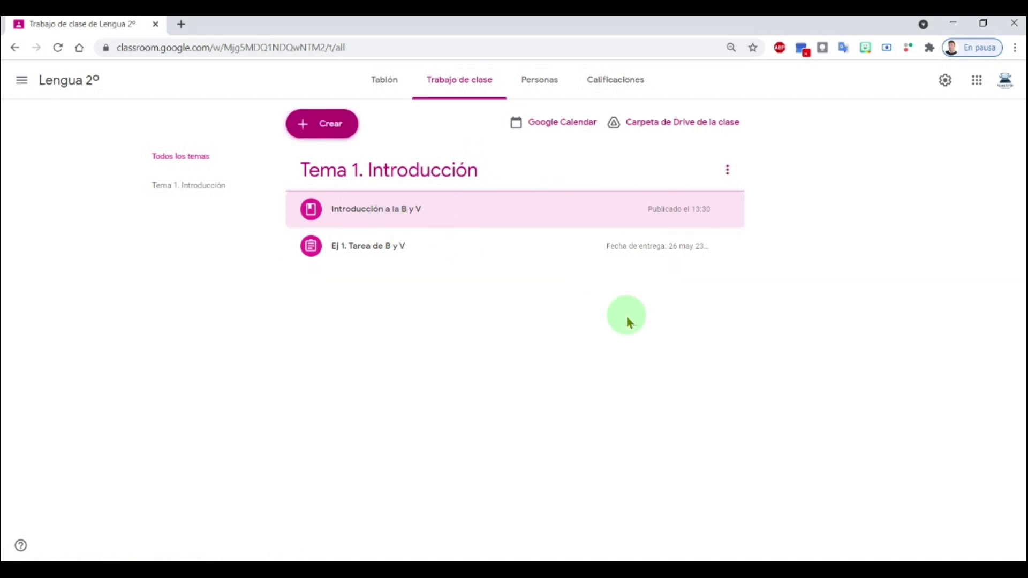
- Start a quiz assignment in the class and open its attached Blank Quiz form in Google Forms
{"action": "left_click", "coordinate": [334, 126]}
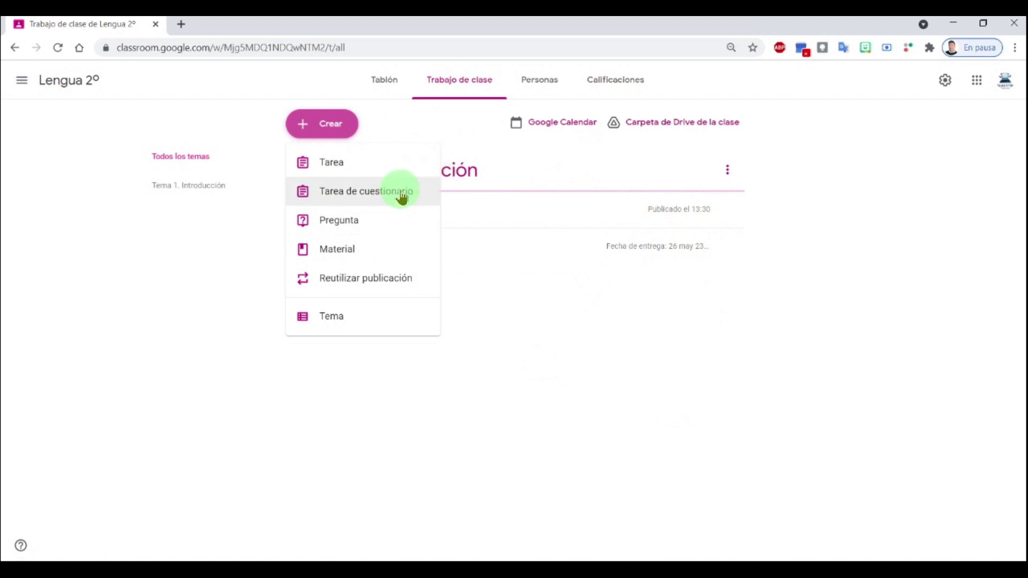
{"action": "left_click", "coordinate": [393, 195]}
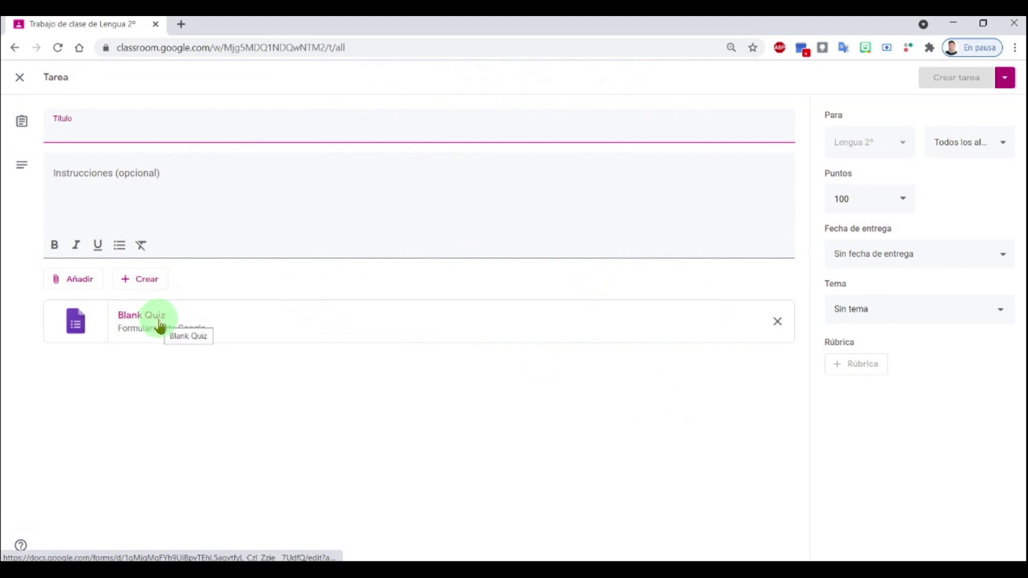
{"action": "left_click", "coordinate": [160, 324]}
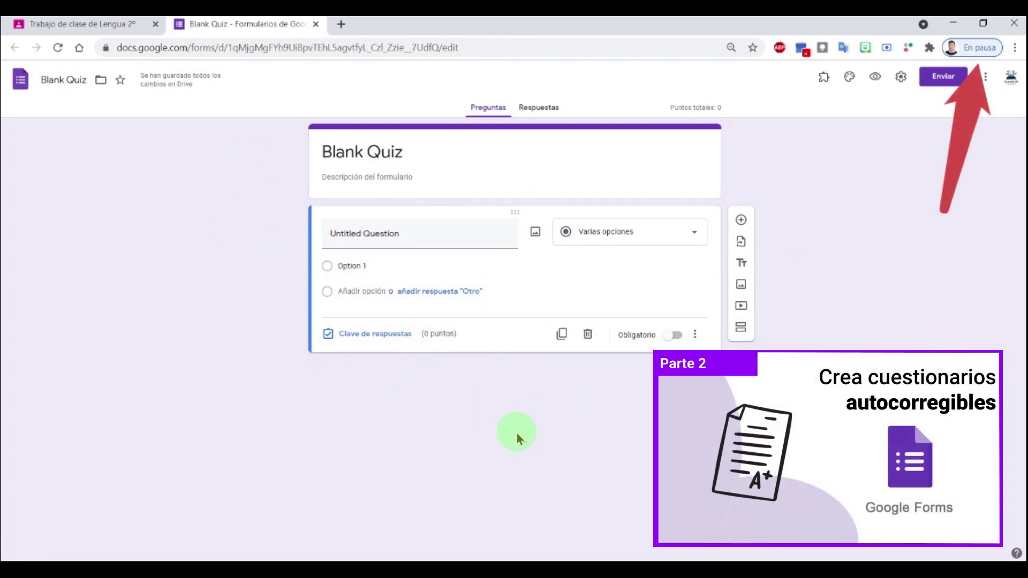
{"action": "left_click", "coordinate": [315, 24]}
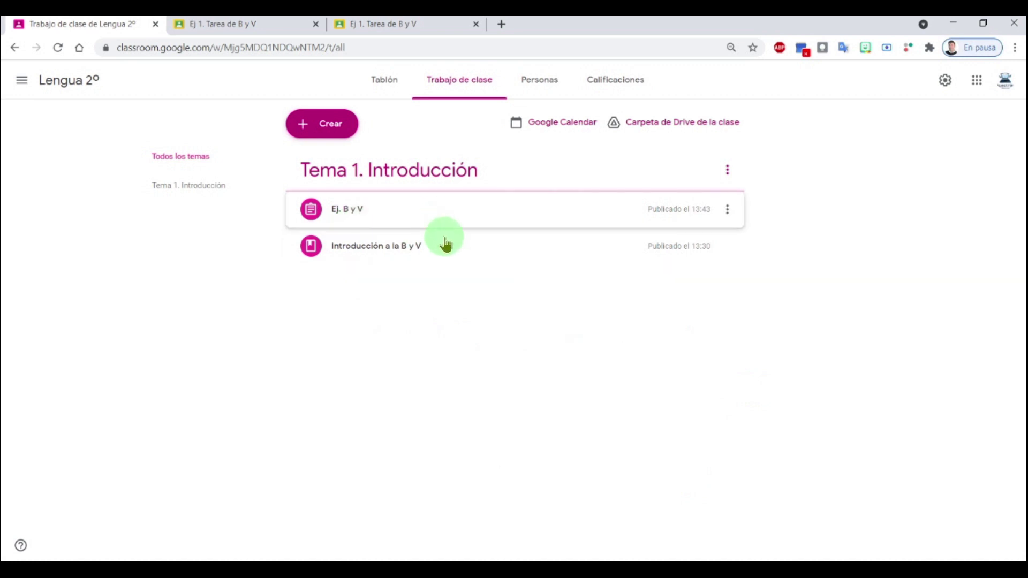
- Open the student work for the assignment "Ej. B y V" from the list of work to review
{"action": "left_click", "coordinate": [362, 224]}
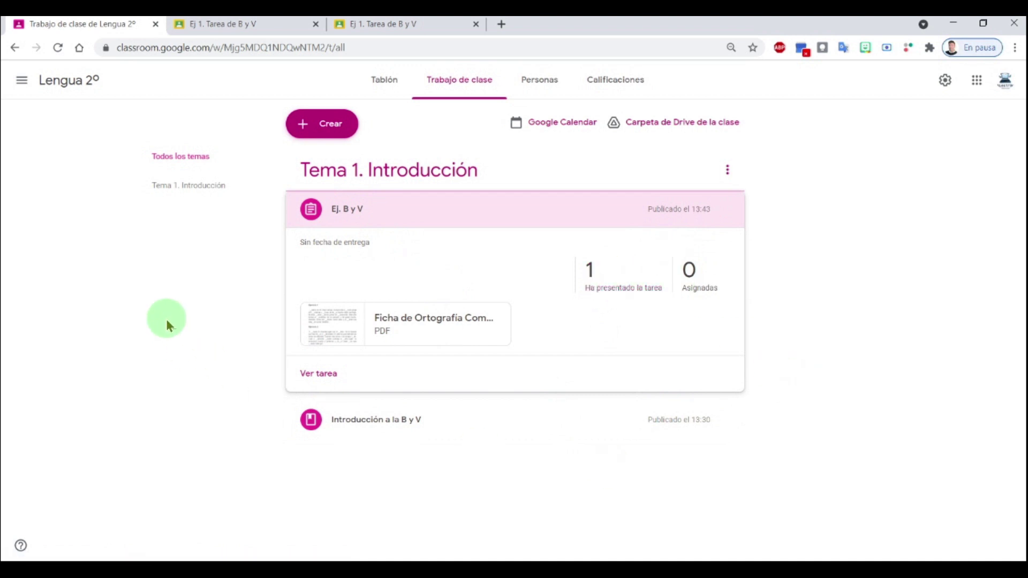
{"action": "left_click", "coordinate": [17, 84]}
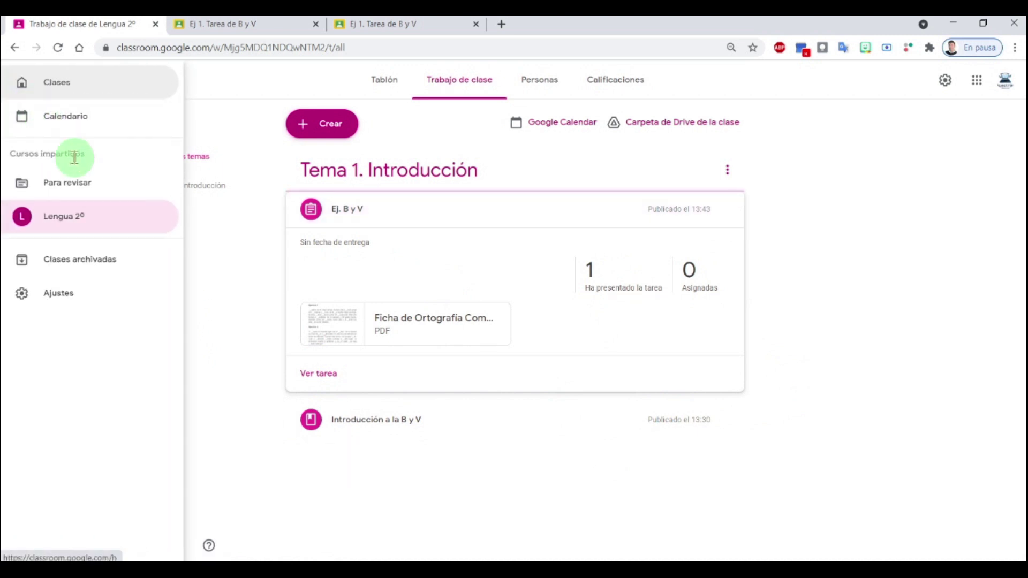
{"action": "left_click", "coordinate": [92, 191]}
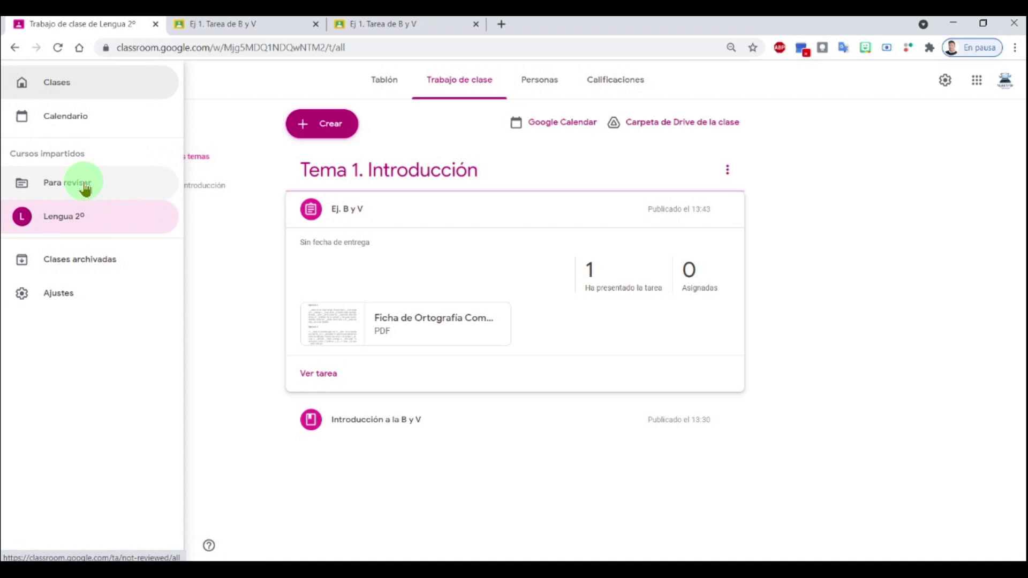
{"action": "left_click", "coordinate": [85, 187]}
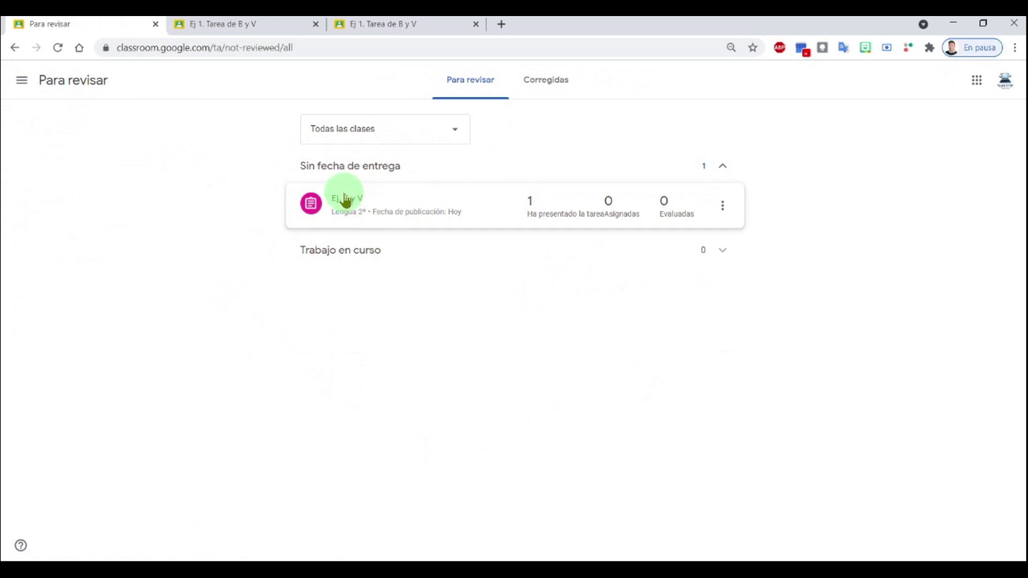
{"action": "left_click", "coordinate": [341, 212]}
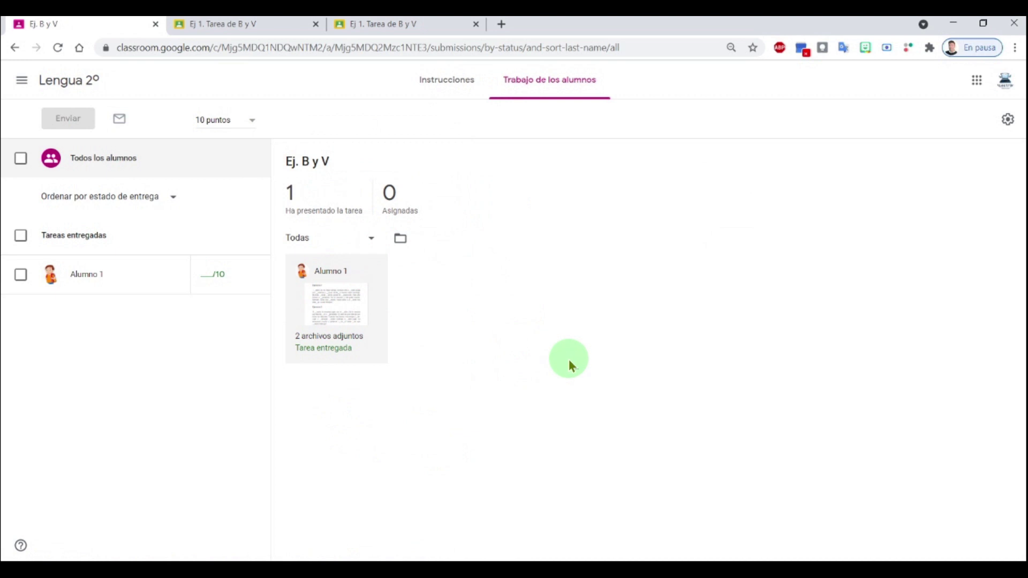
- Open the student's submitted Google Docs worksheet for "Ej. B y V" and grade it 6 out of 10
{"action": "left_click", "coordinate": [320, 300]}
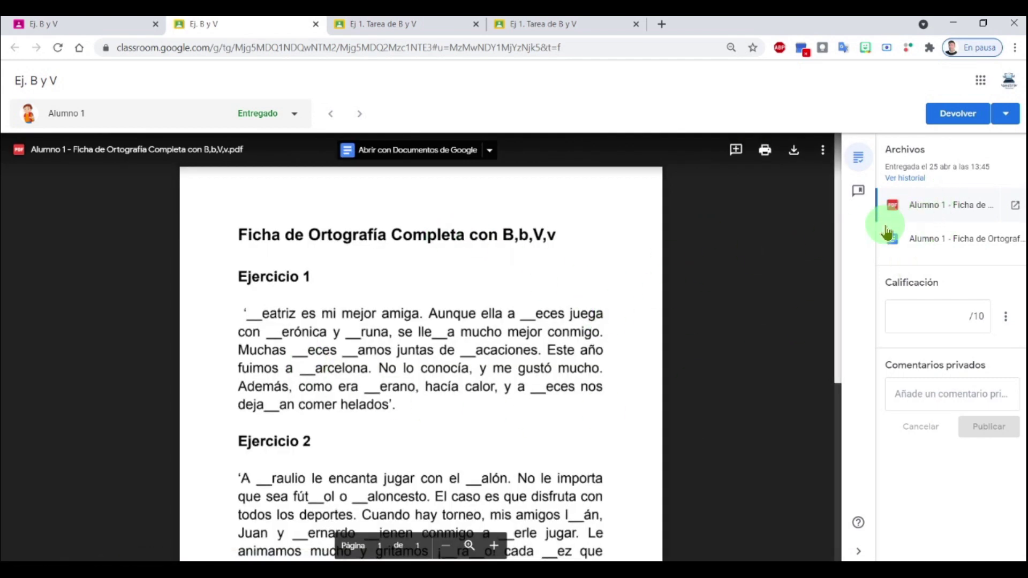
{"action": "left_click", "coordinate": [931, 246]}
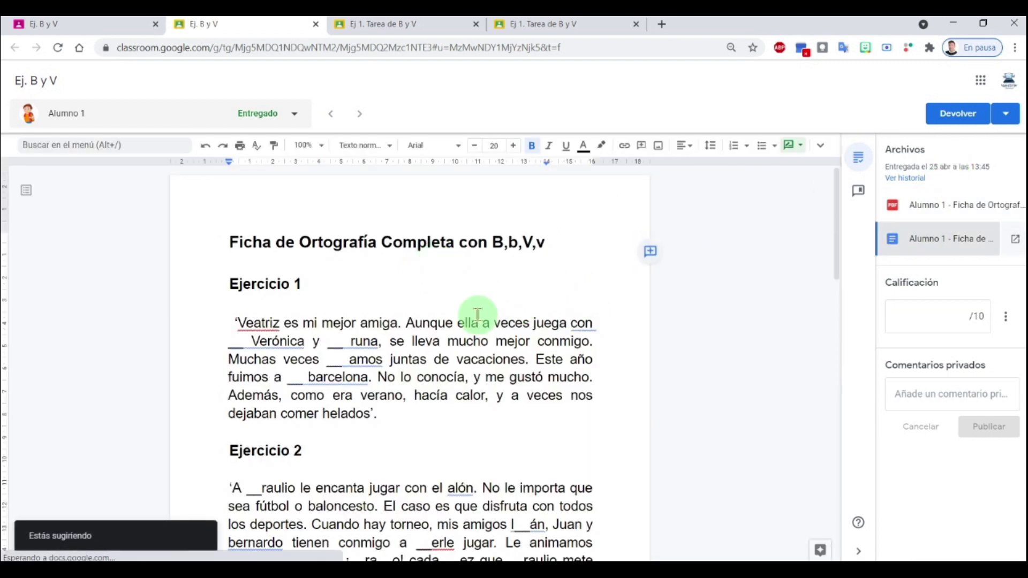
{"action": "scroll", "coordinate": [480, 321], "scroll_direction": "down", "scroll_amount": 1}
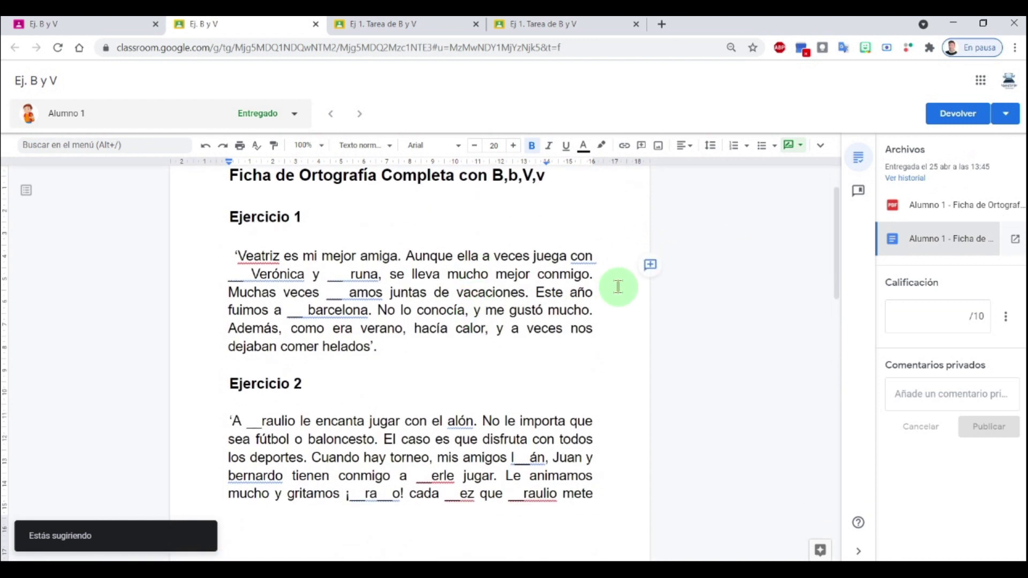
{"action": "left_click", "coordinate": [959, 314]}
{"action": "type", "text": "6"}
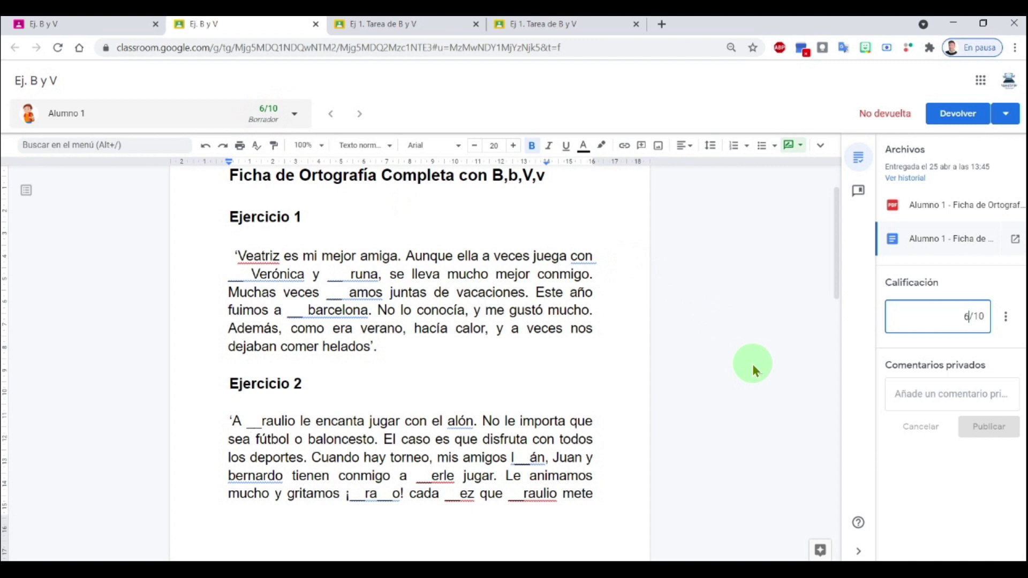
{"action": "scroll", "coordinate": [633, 291], "scroll_direction": "up", "scroll_amount": 2}
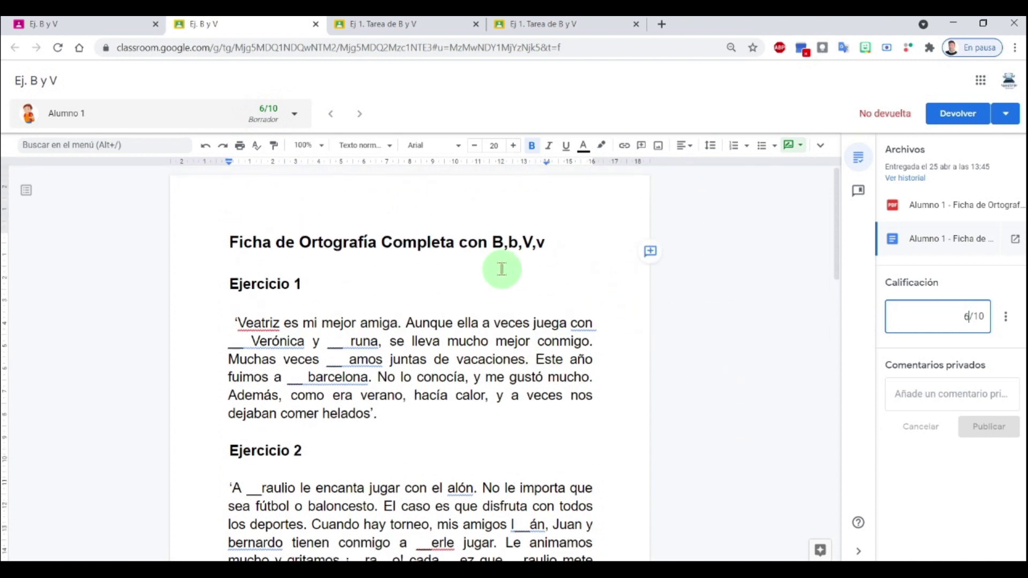
{"action": "left_click", "coordinate": [584, 329]}
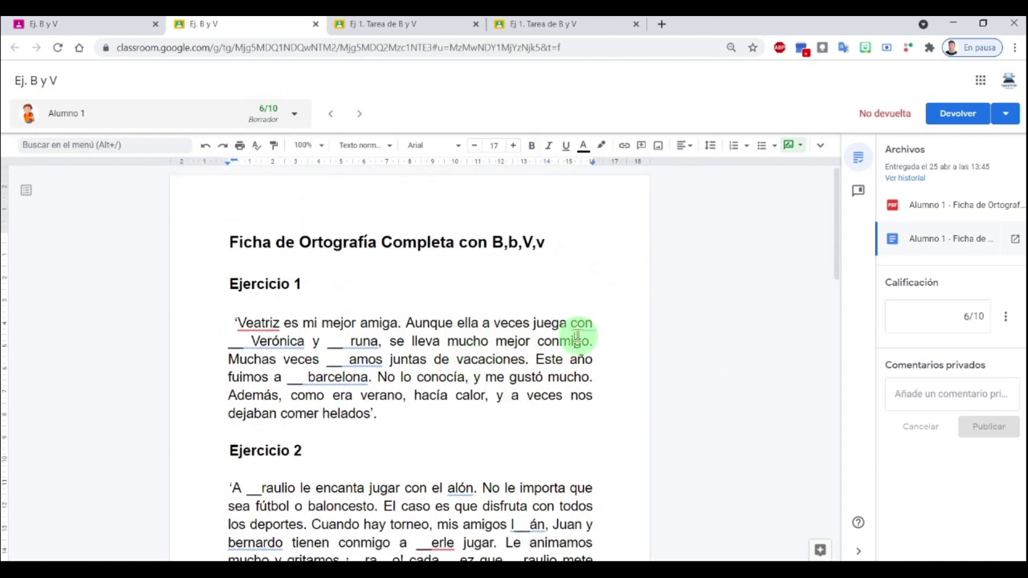
{"action": "left_click_drag", "start_coordinate": [236, 323], "coordinate": [395, 324]}
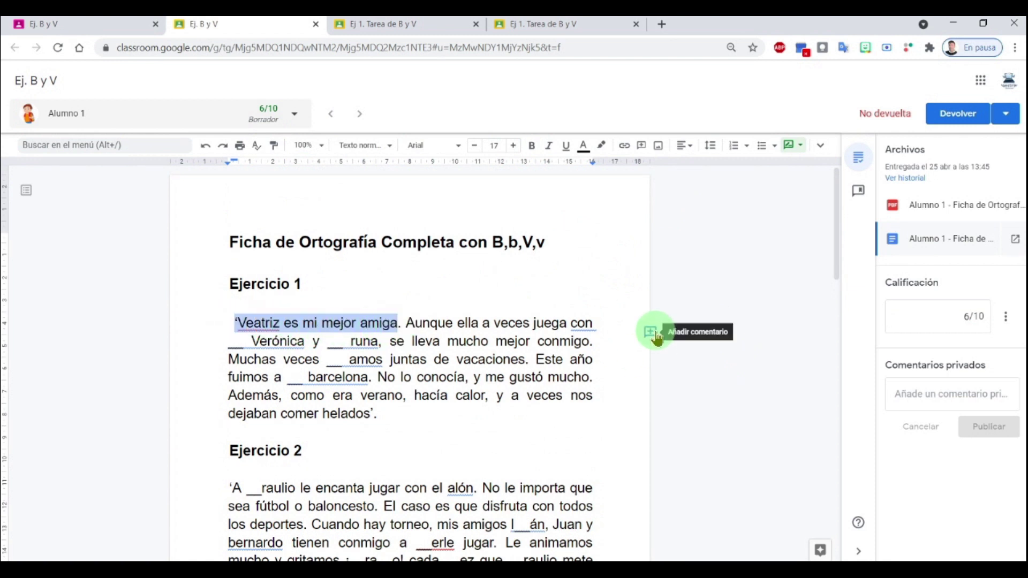
{"action": "left_click", "coordinate": [526, 360]}
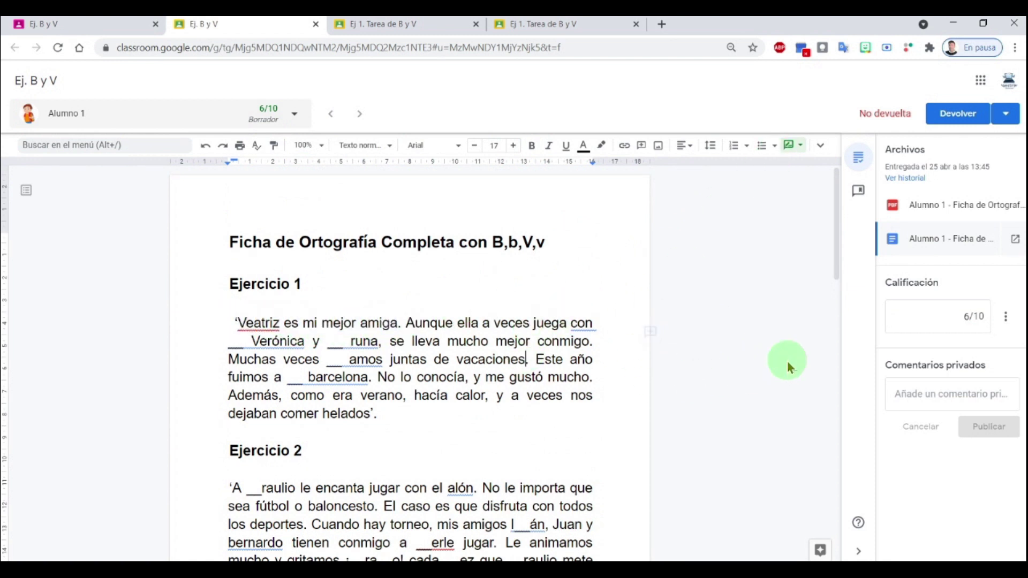
- Post the private comment "Está aprobado pero tienes algunos fallos." on the submission and return the graded work to the student
{"action": "left_click", "coordinate": [913, 393]}
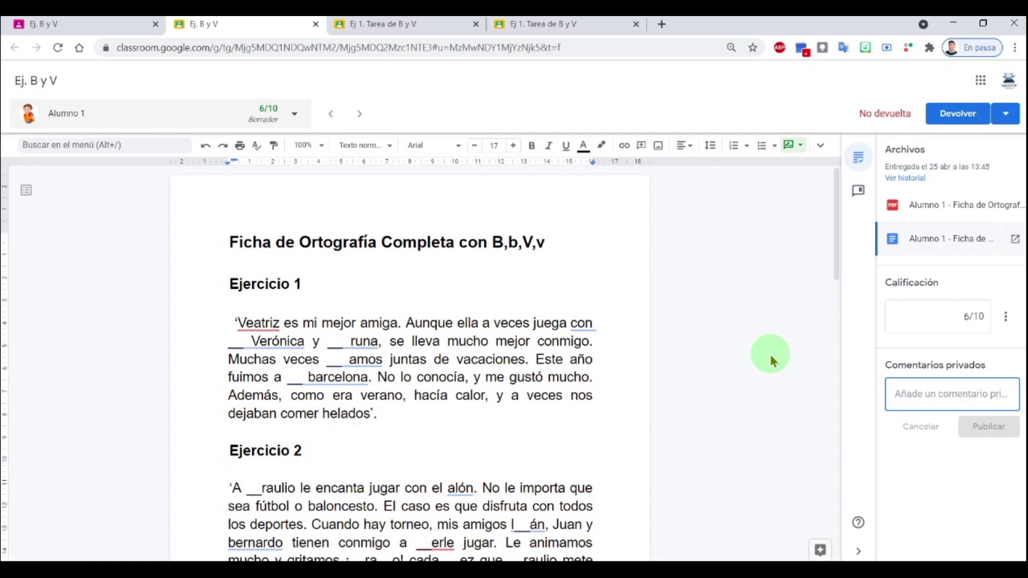
{"action": "type", "text": "Está apro"}
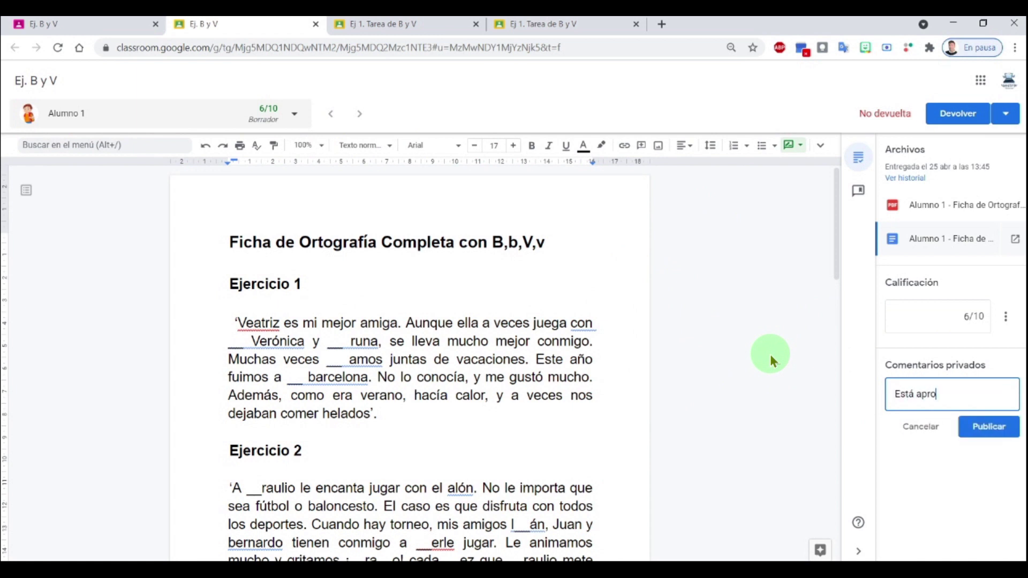
{"action": "type", "text": "bado pero tienes algunos fallos."}
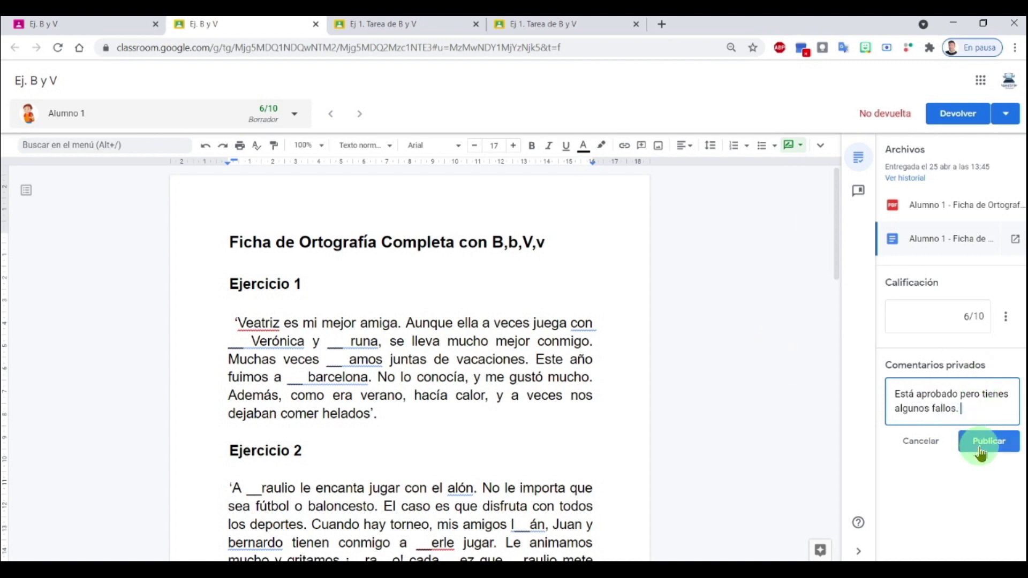
{"action": "left_click", "coordinate": [986, 443]}
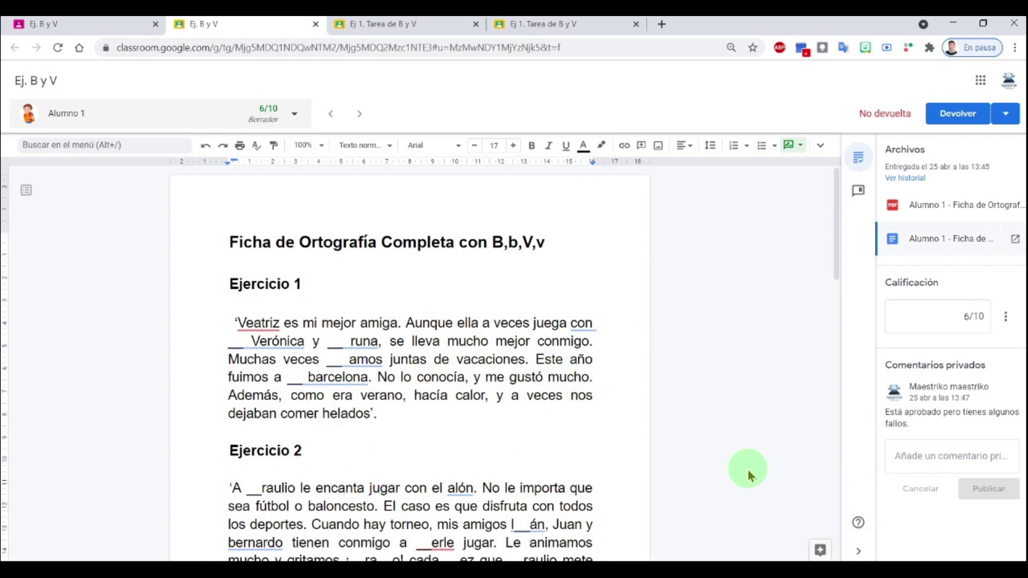
{"action": "left_click", "coordinate": [958, 114]}
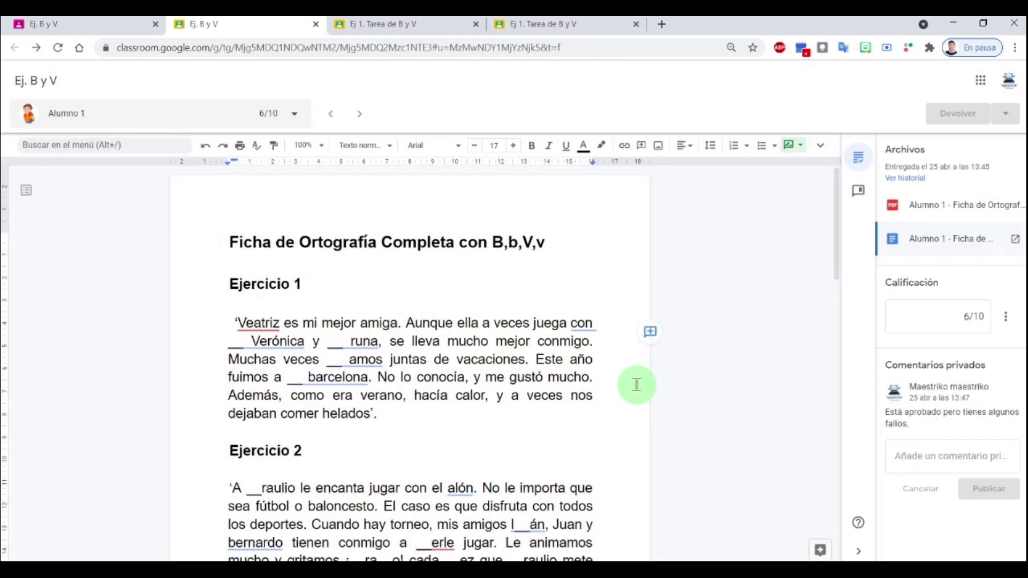
- Switch to the student's Gmail, read the grade notification for "Ej. B y V", and open the assignment from the message
{"action": "left_click", "coordinate": [117, 24]}
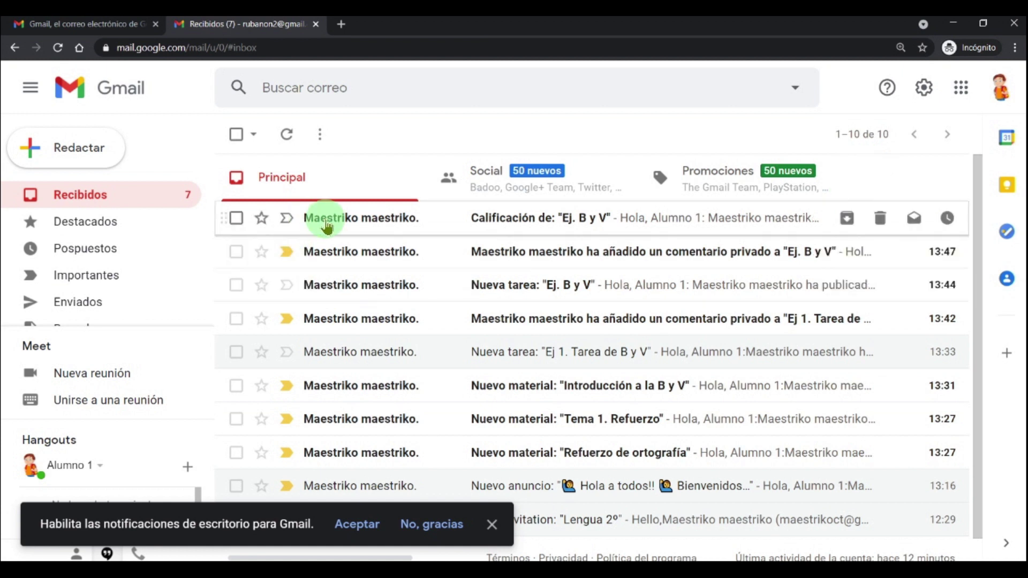
{"action": "left_click", "coordinate": [528, 222]}
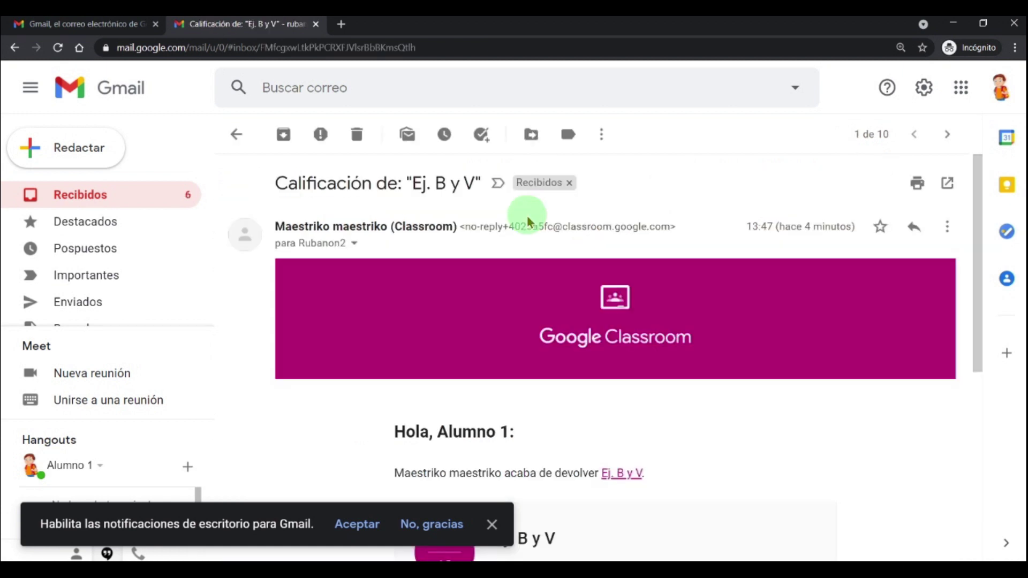
{"action": "scroll", "coordinate": [581, 294], "scroll_direction": "down", "scroll_amount": 3}
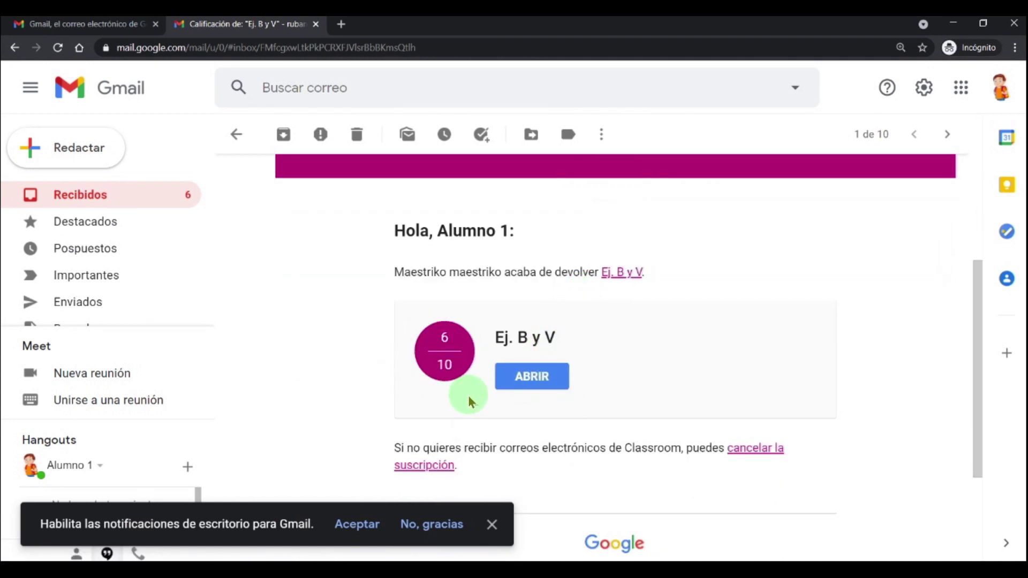
{"action": "left_click", "coordinate": [509, 377]}
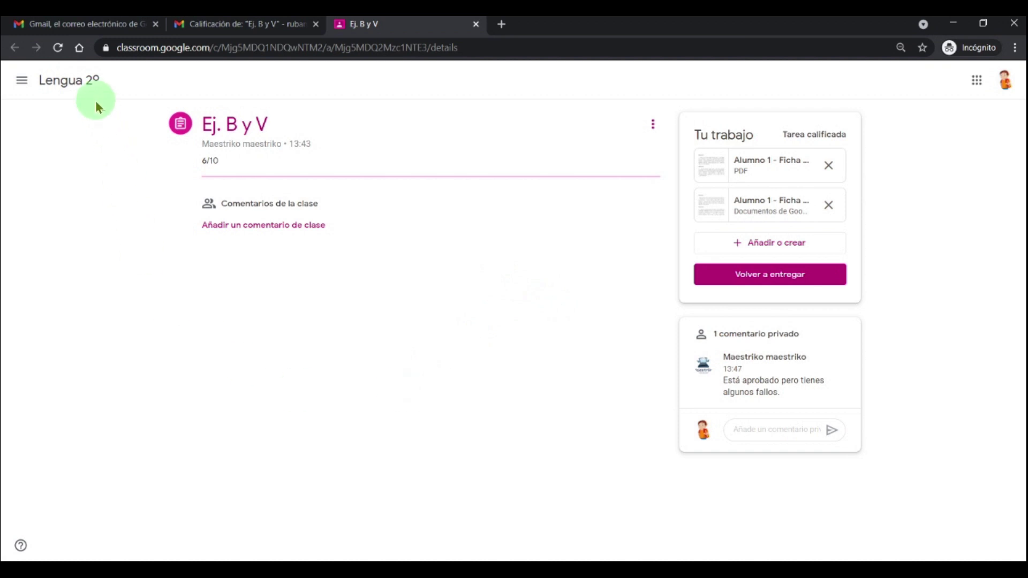
- View the Lengua 2º stream and its classwork from the student's account
{"action": "left_click", "coordinate": [82, 79]}
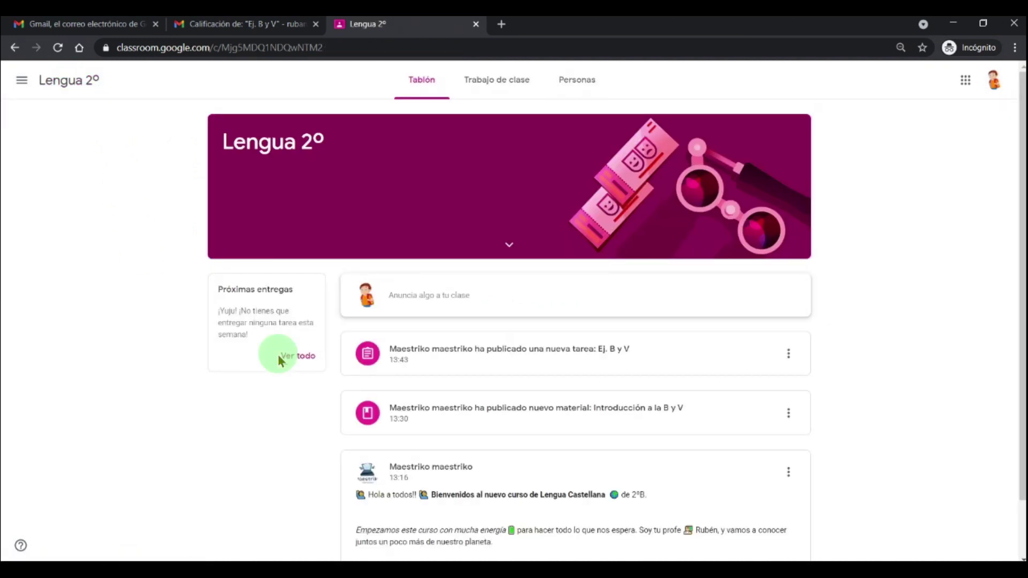
{"action": "scroll", "coordinate": [289, 375], "scroll_direction": "down", "scroll_amount": 2}
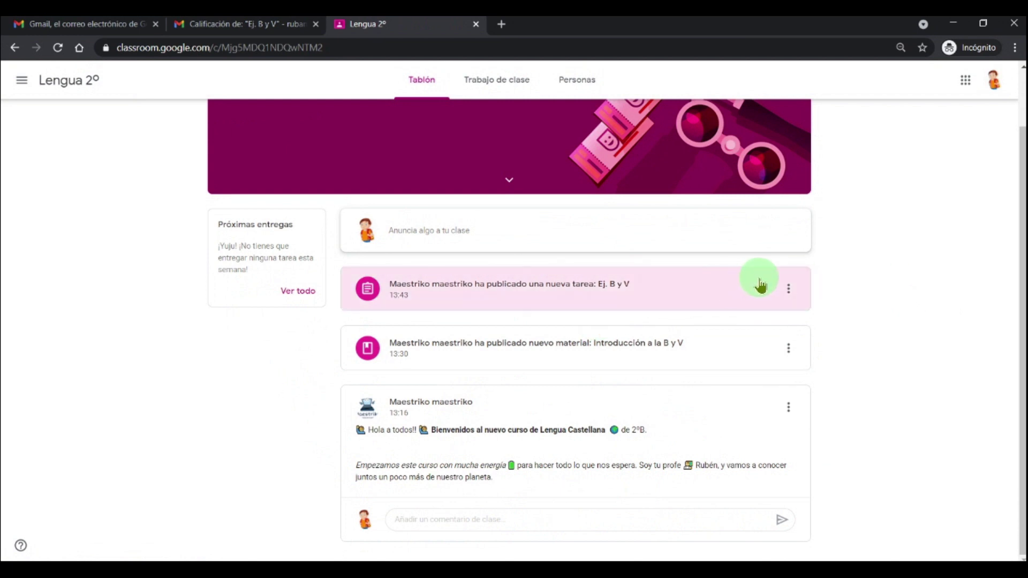
{"action": "left_click", "coordinate": [515, 80]}
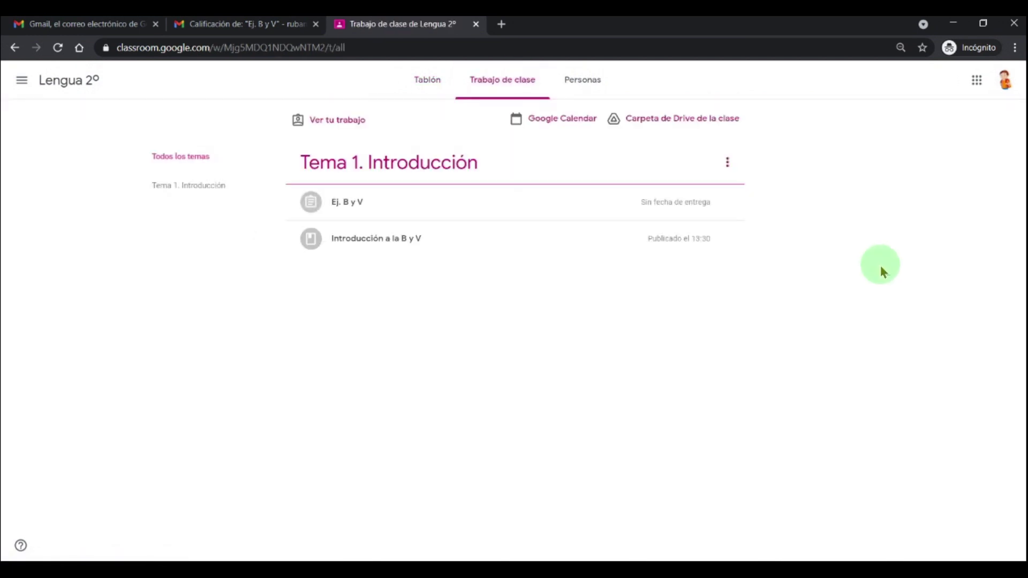